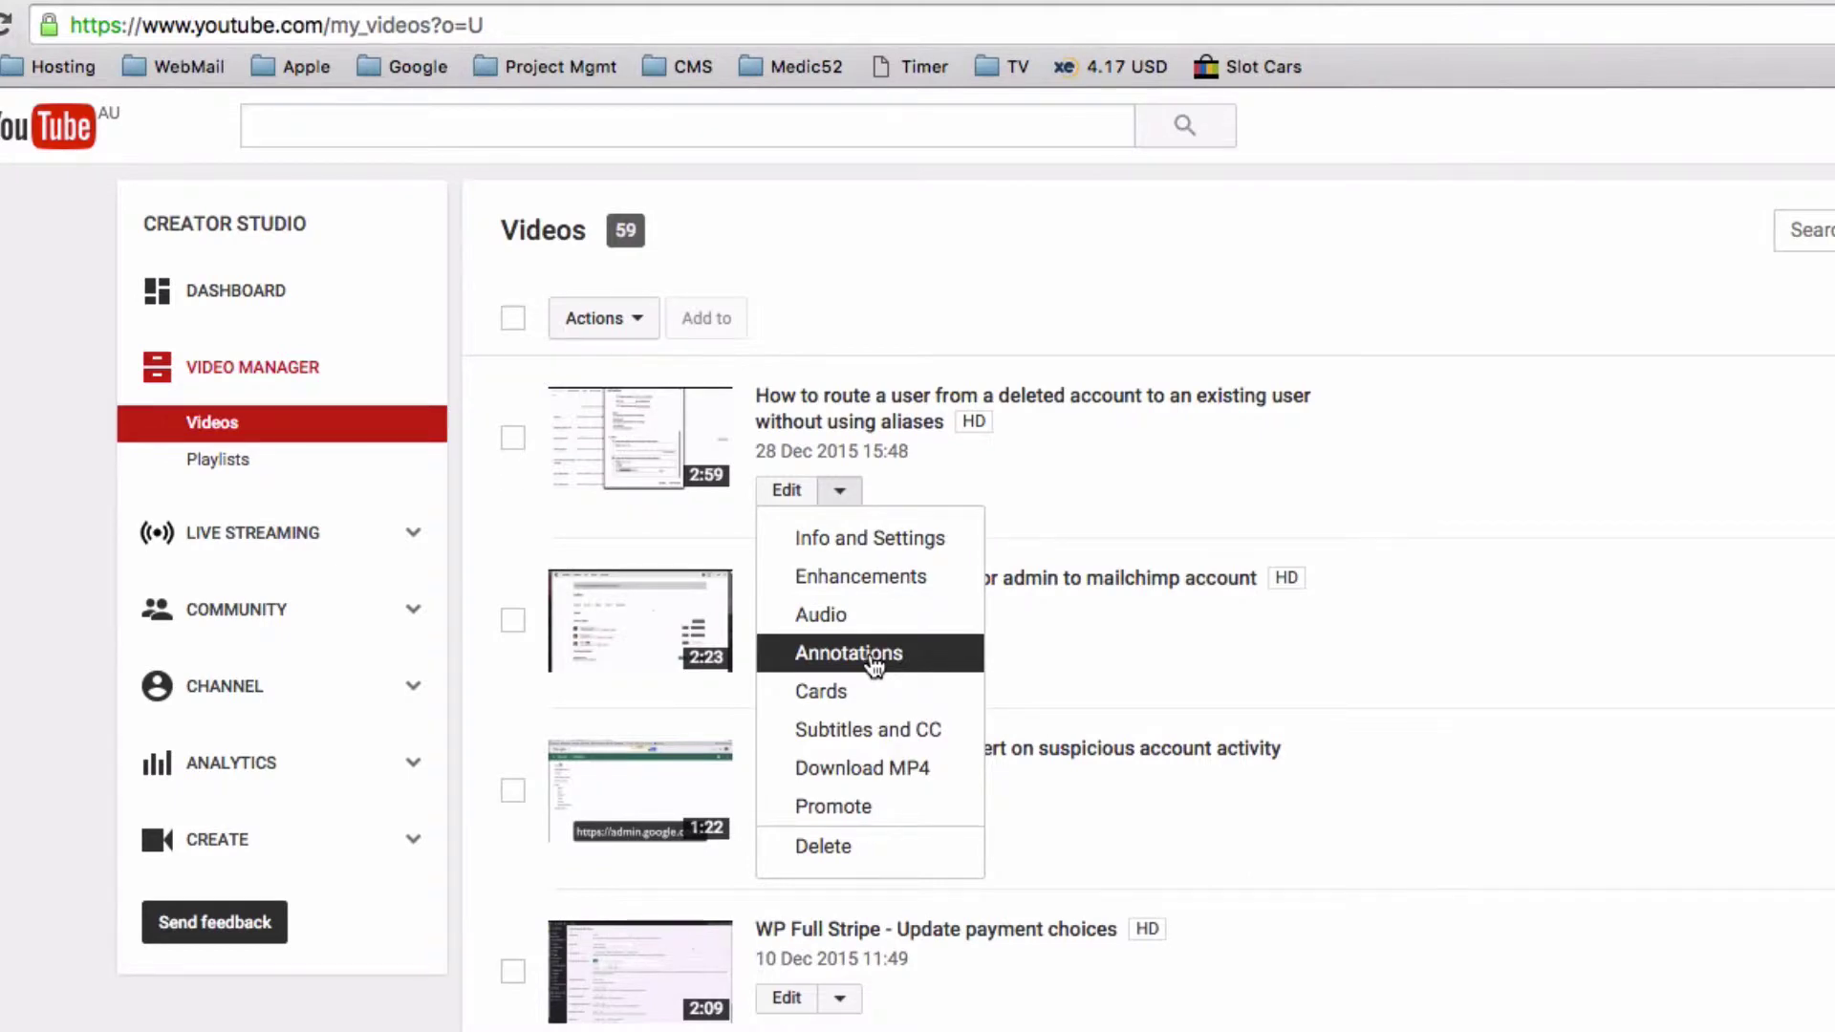
- Open the annotations editor for the deleted-account routing video and pause its playback near the end, at about 2:39
left_click(873, 659)
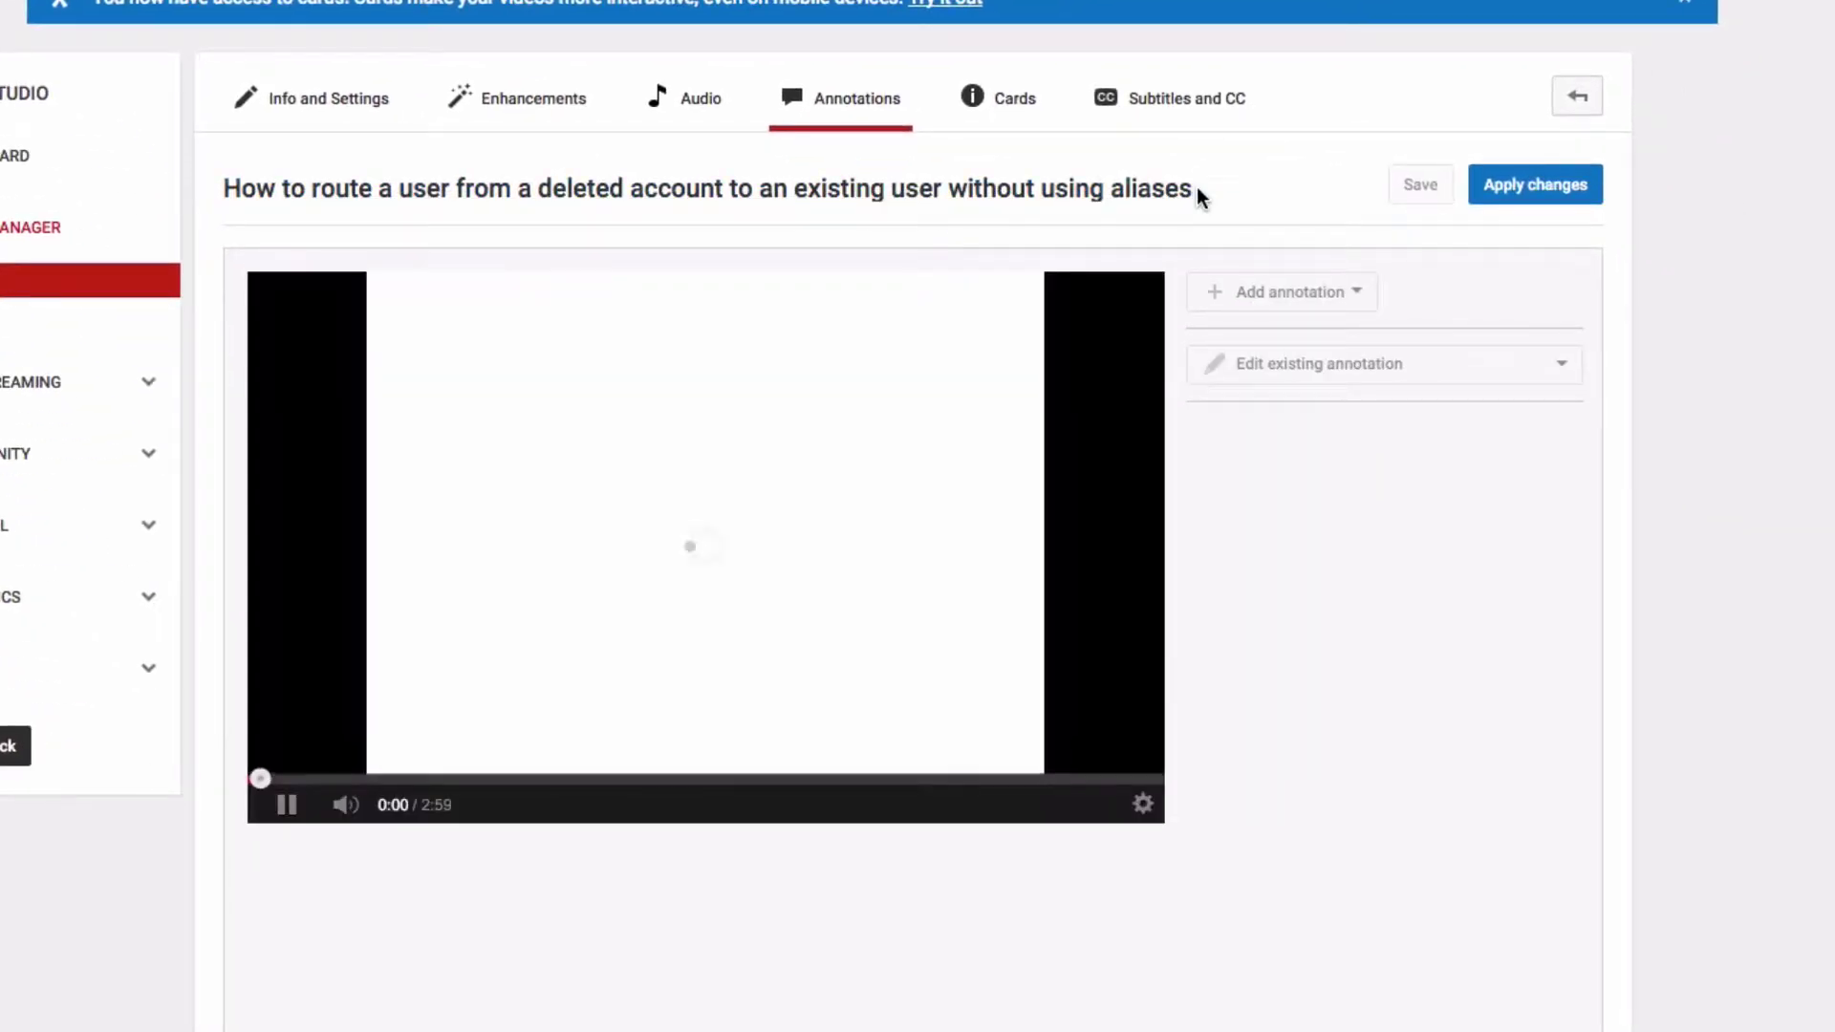
scroll(1197, 191, "down", 3)
scroll(1195, 186, "down", 1)
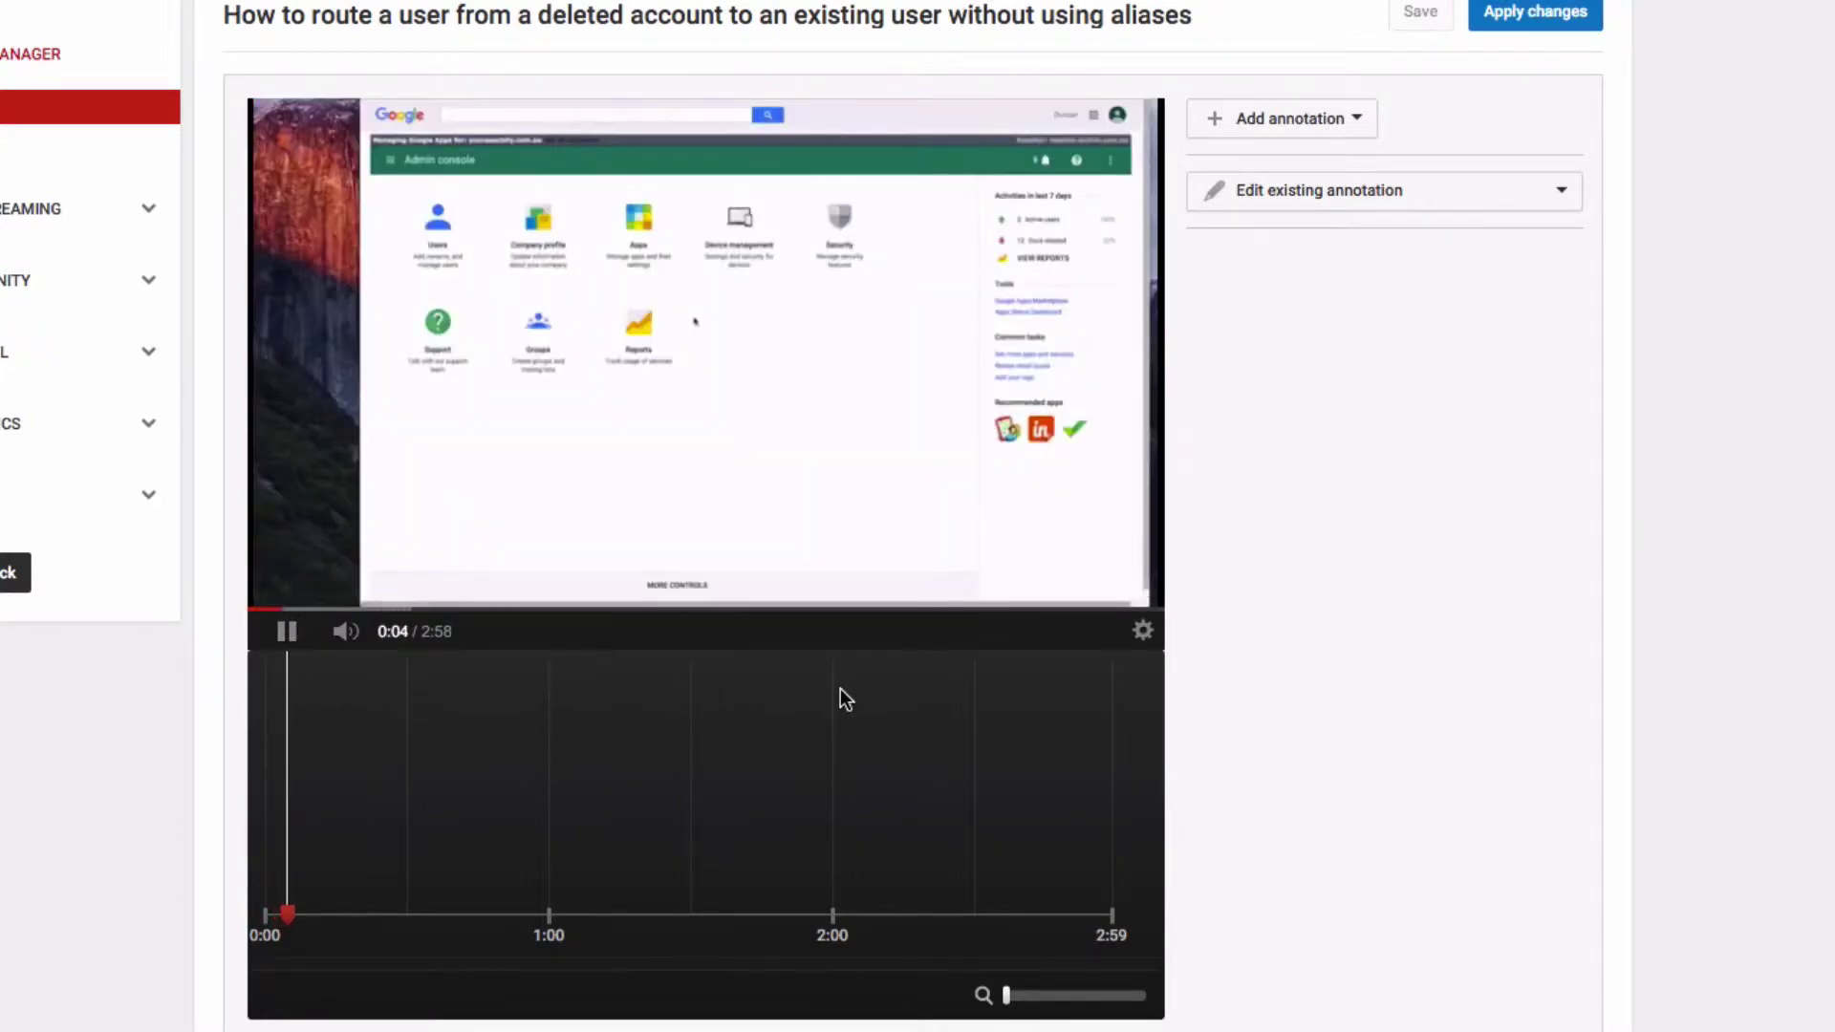
left_click(1064, 606)
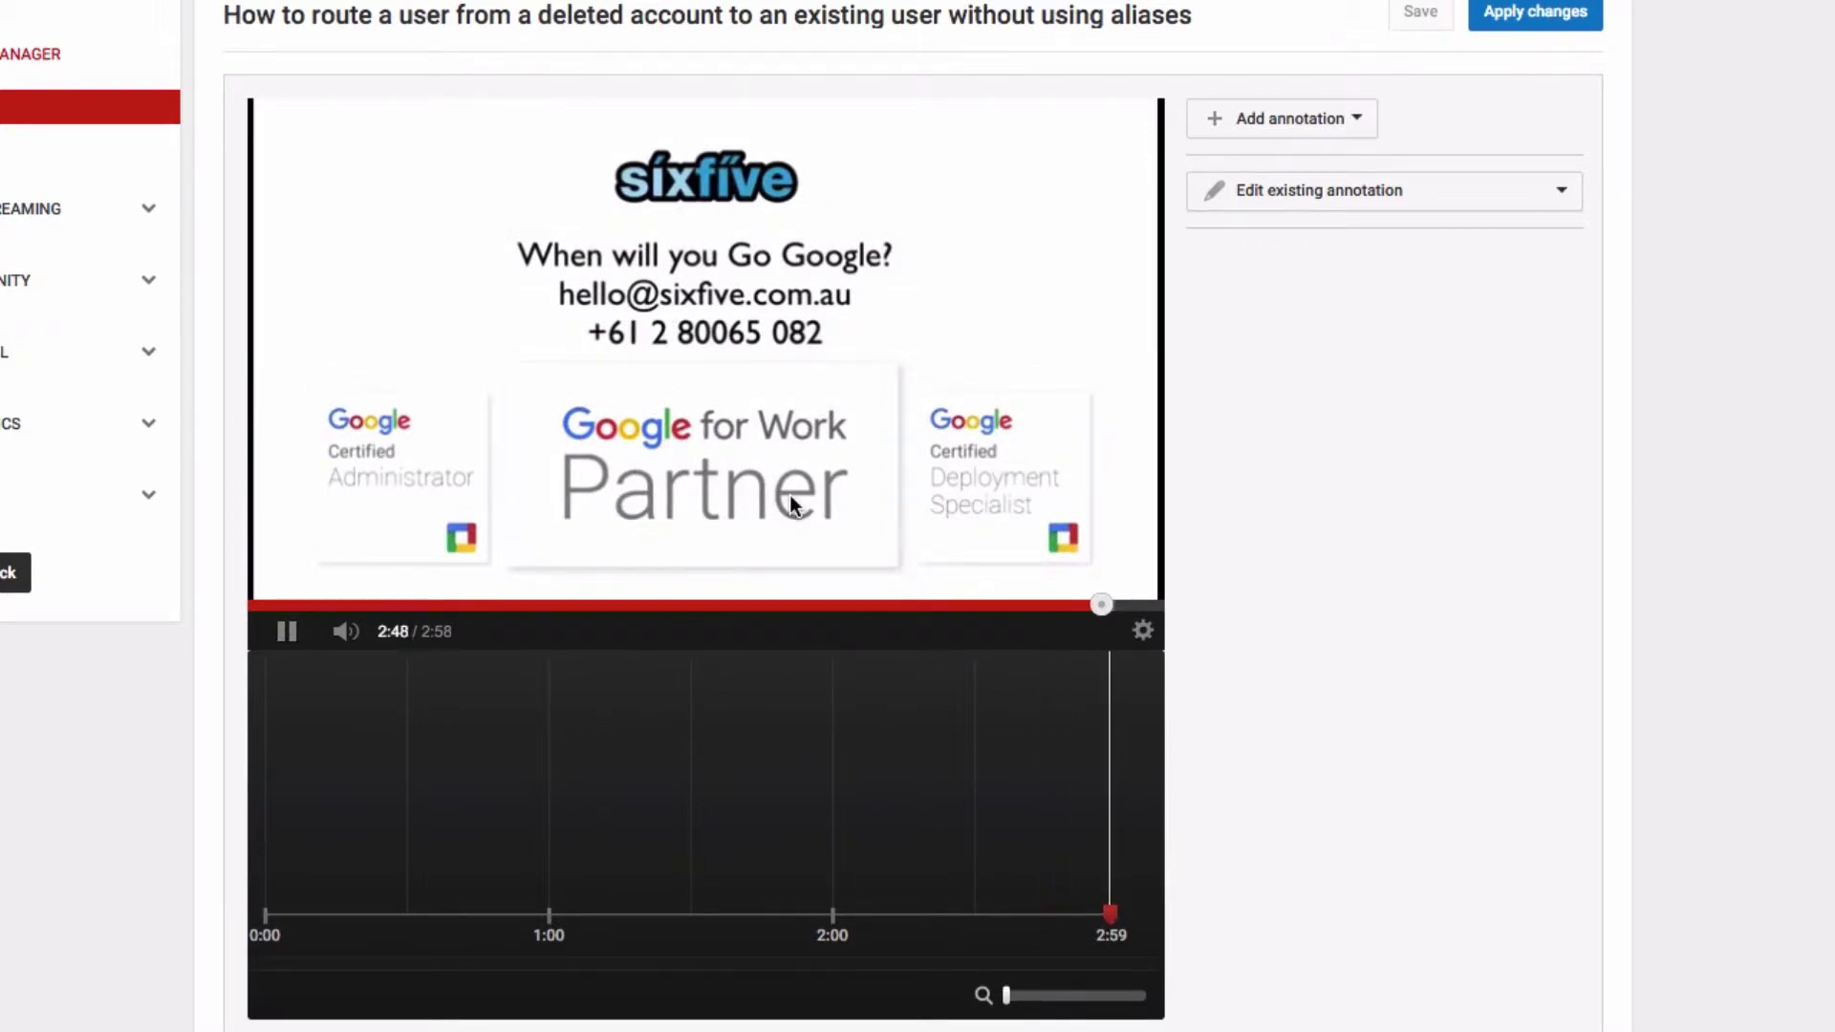
left_click(1064, 600)
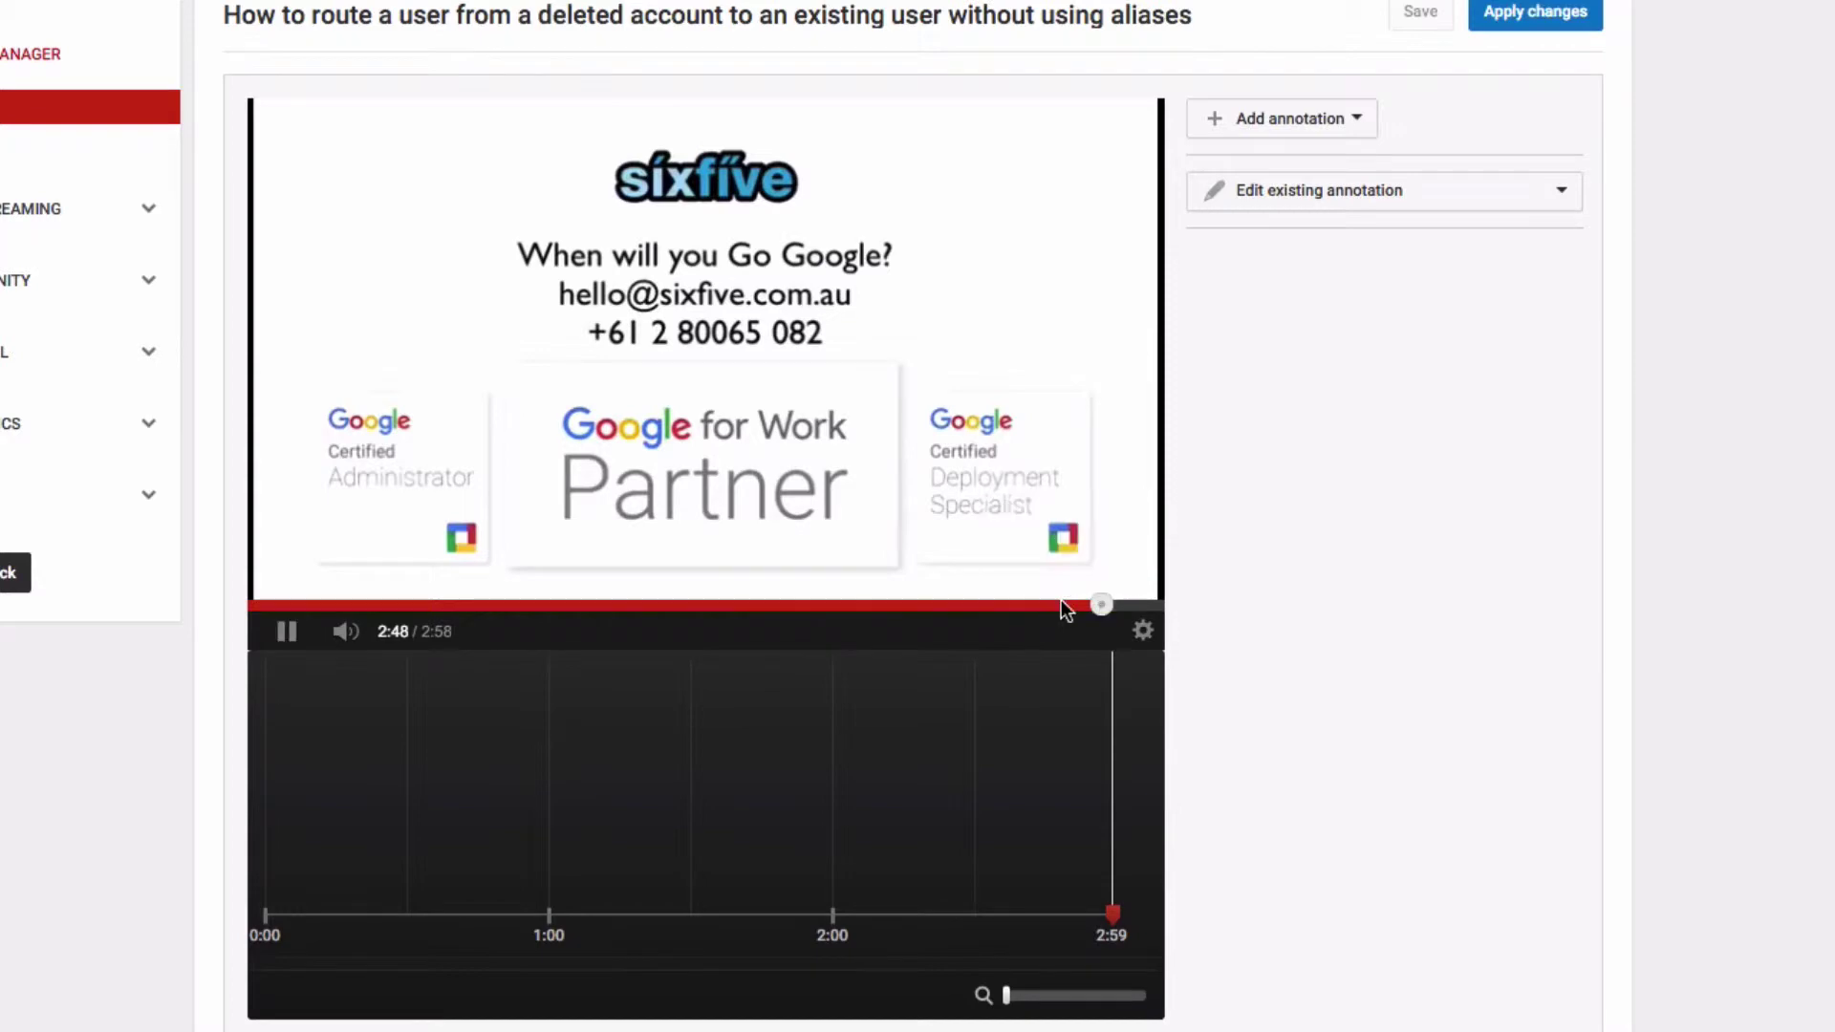
left_click(287, 632)
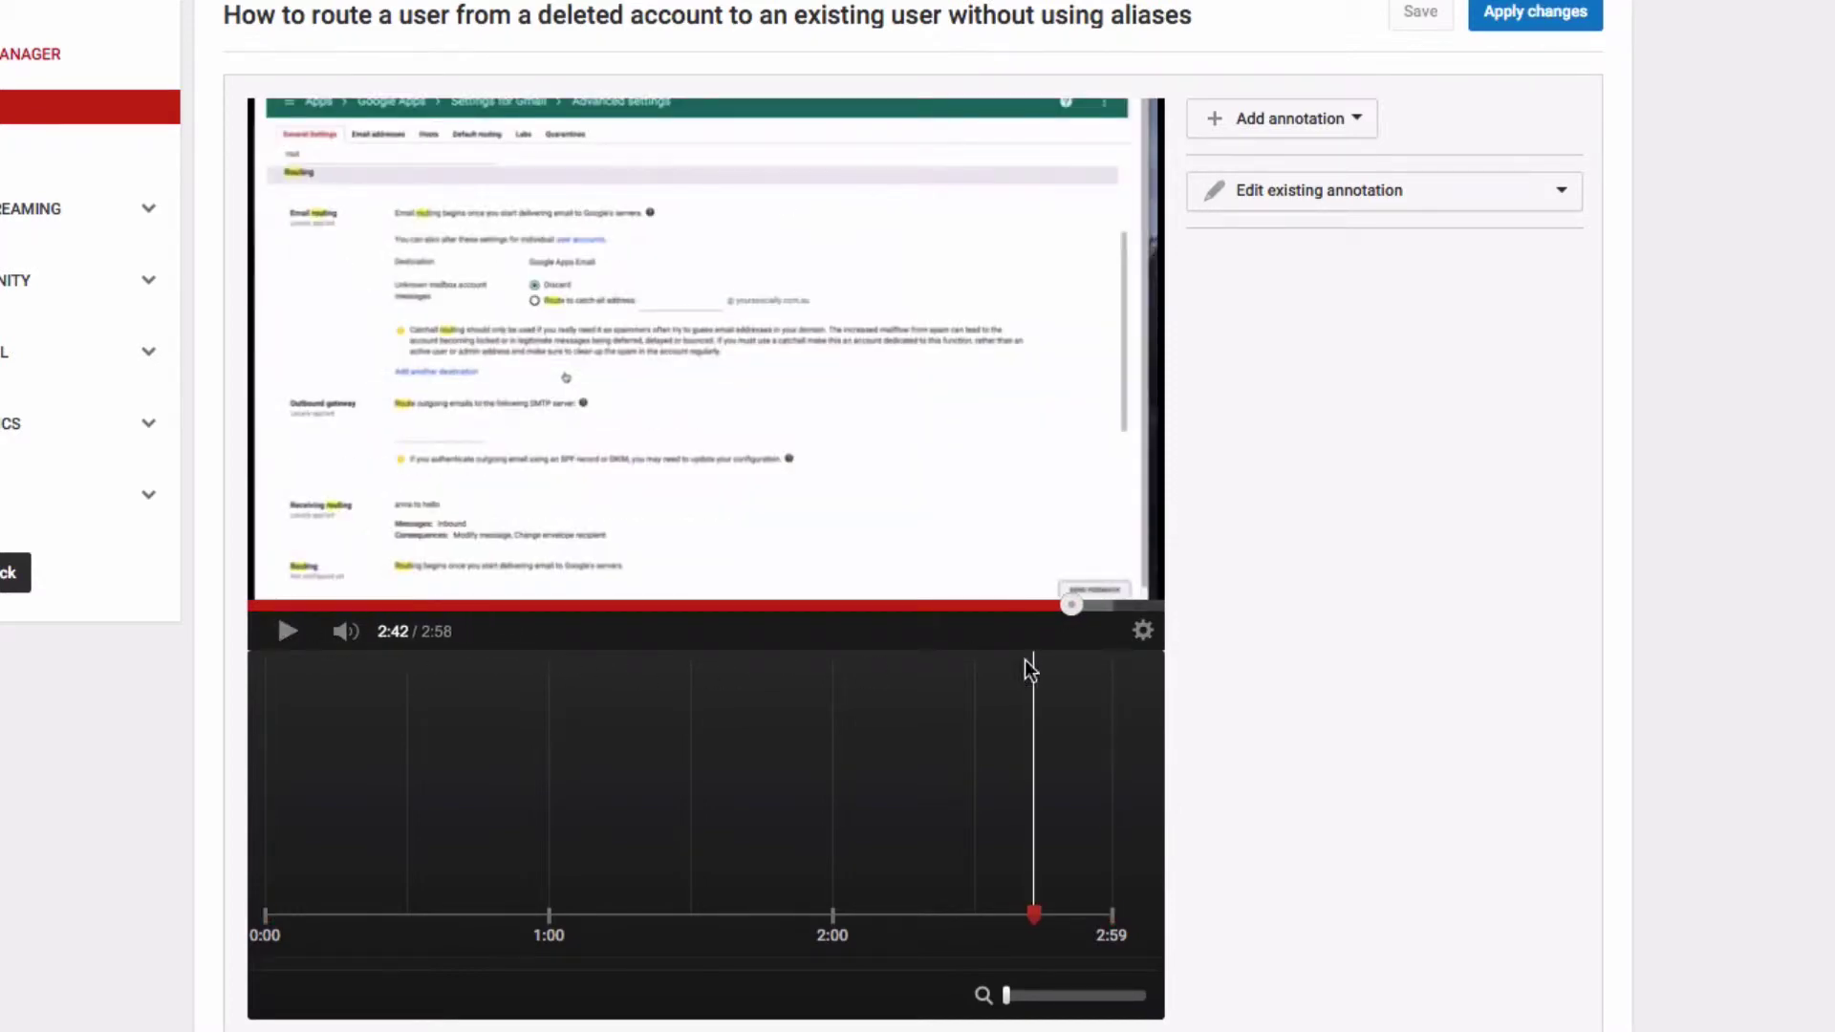
- Add a speech bubble annotation at 2:39 with the text "Speech Bubble"
left_click(1316, 128)
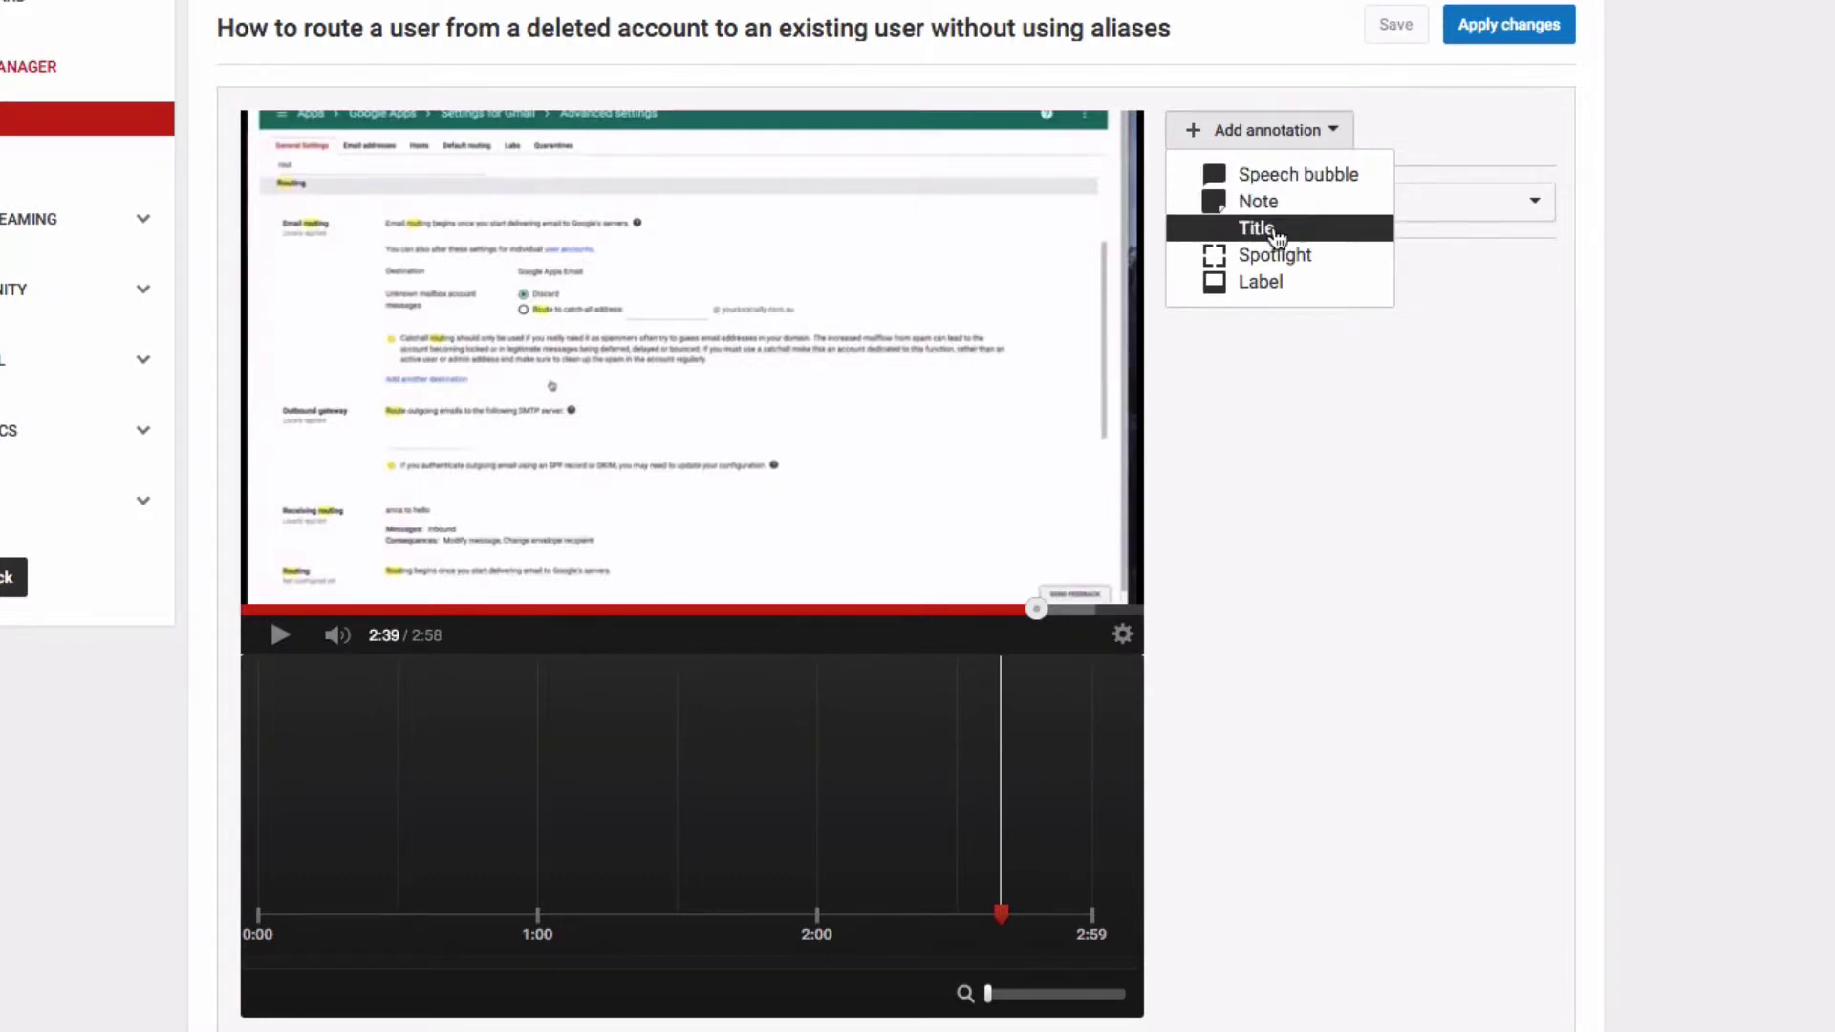
left_click(1281, 175)
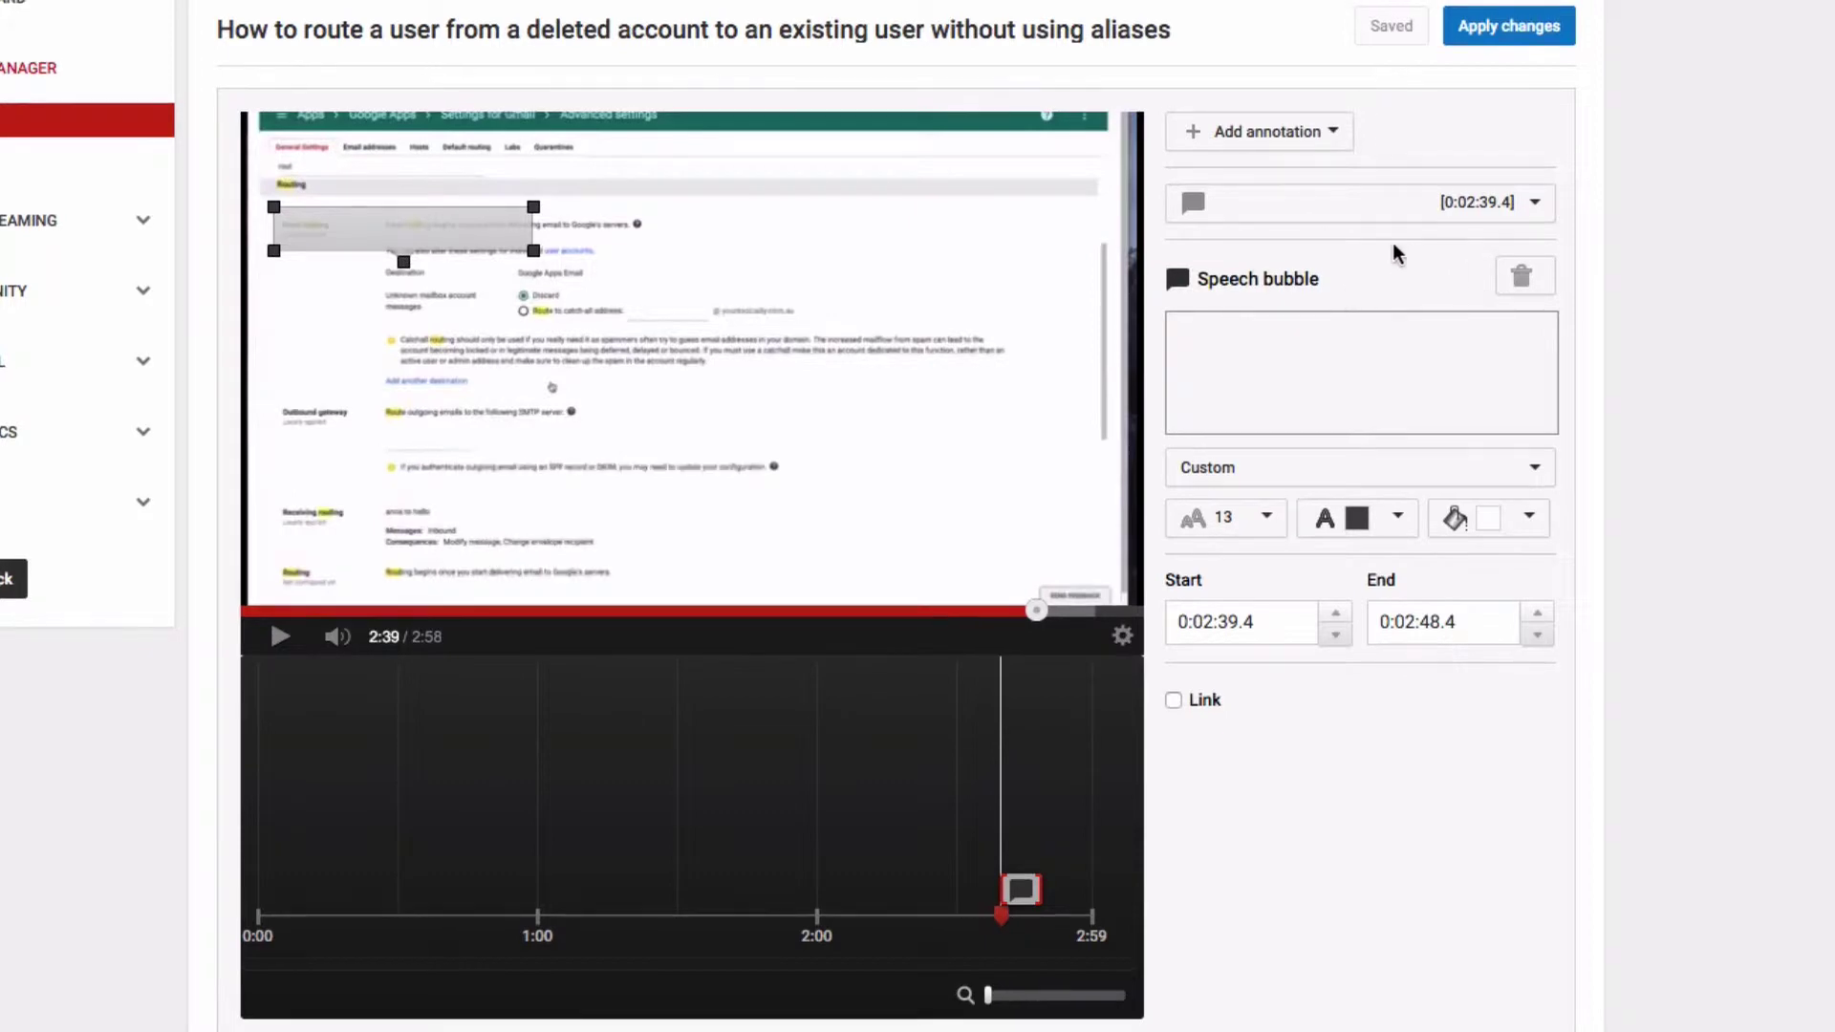
left_click(1200, 349)
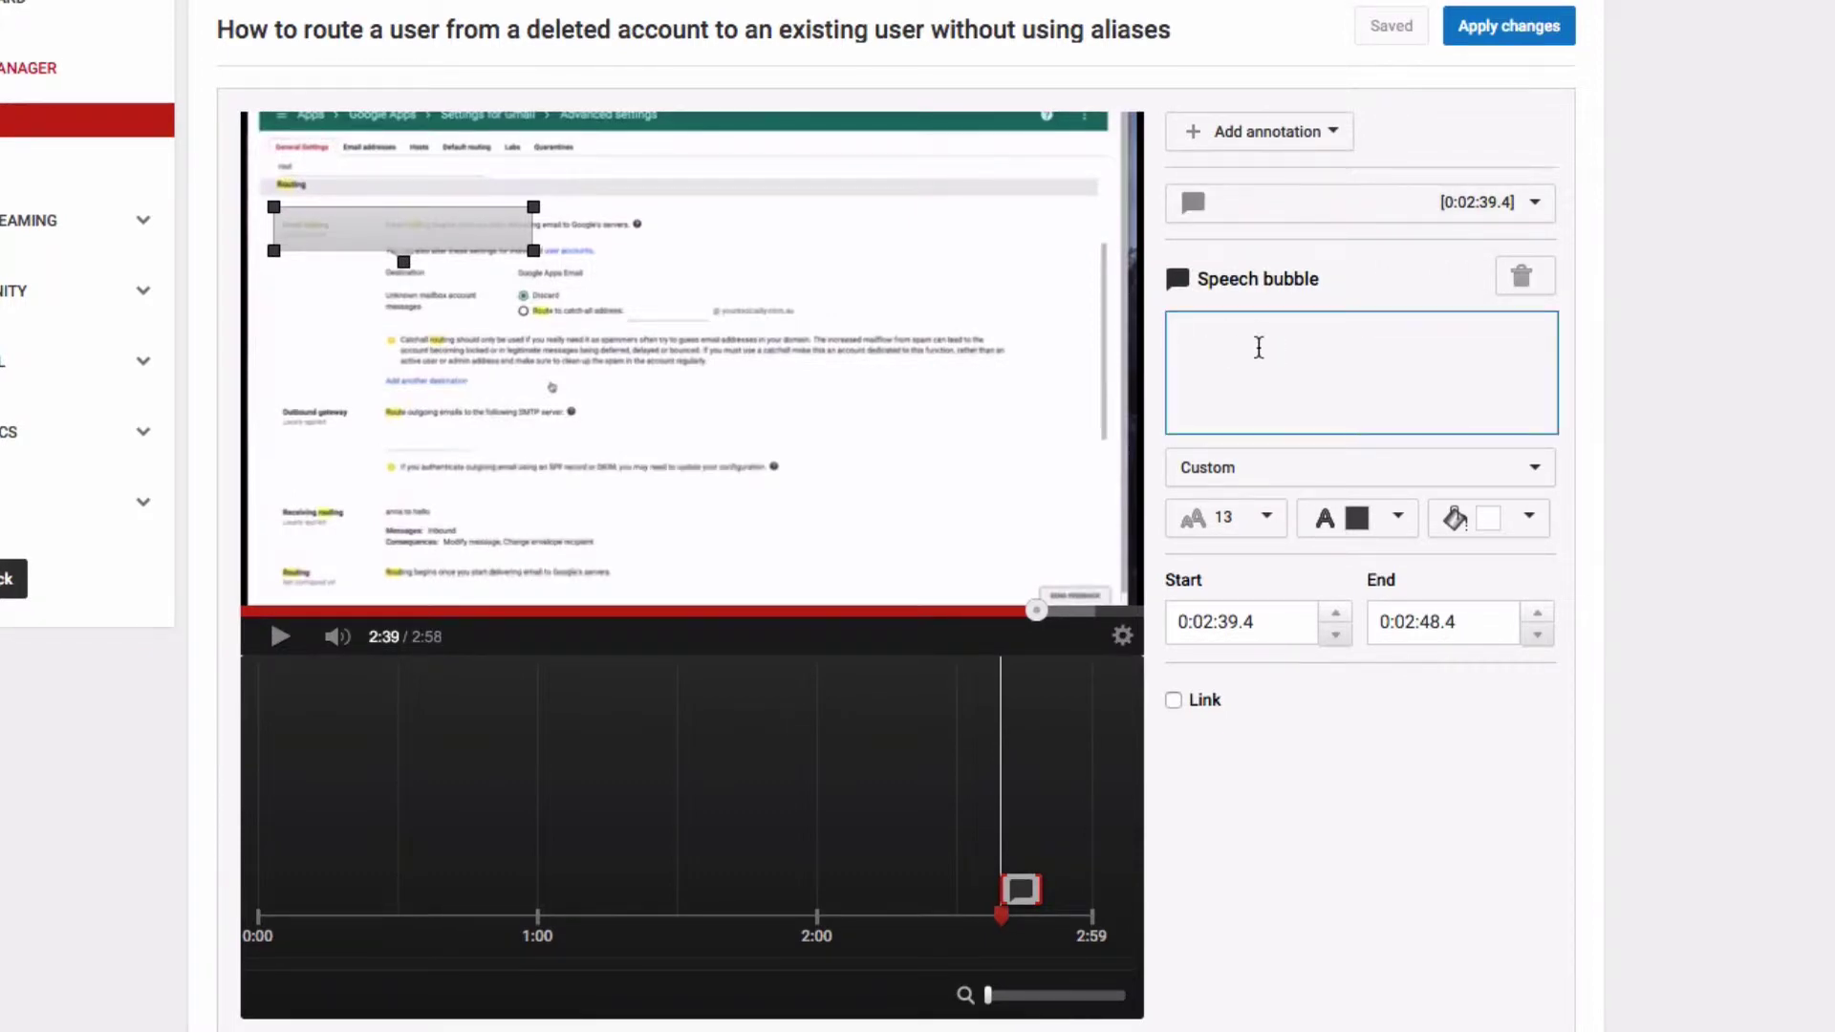
type("Speech B")
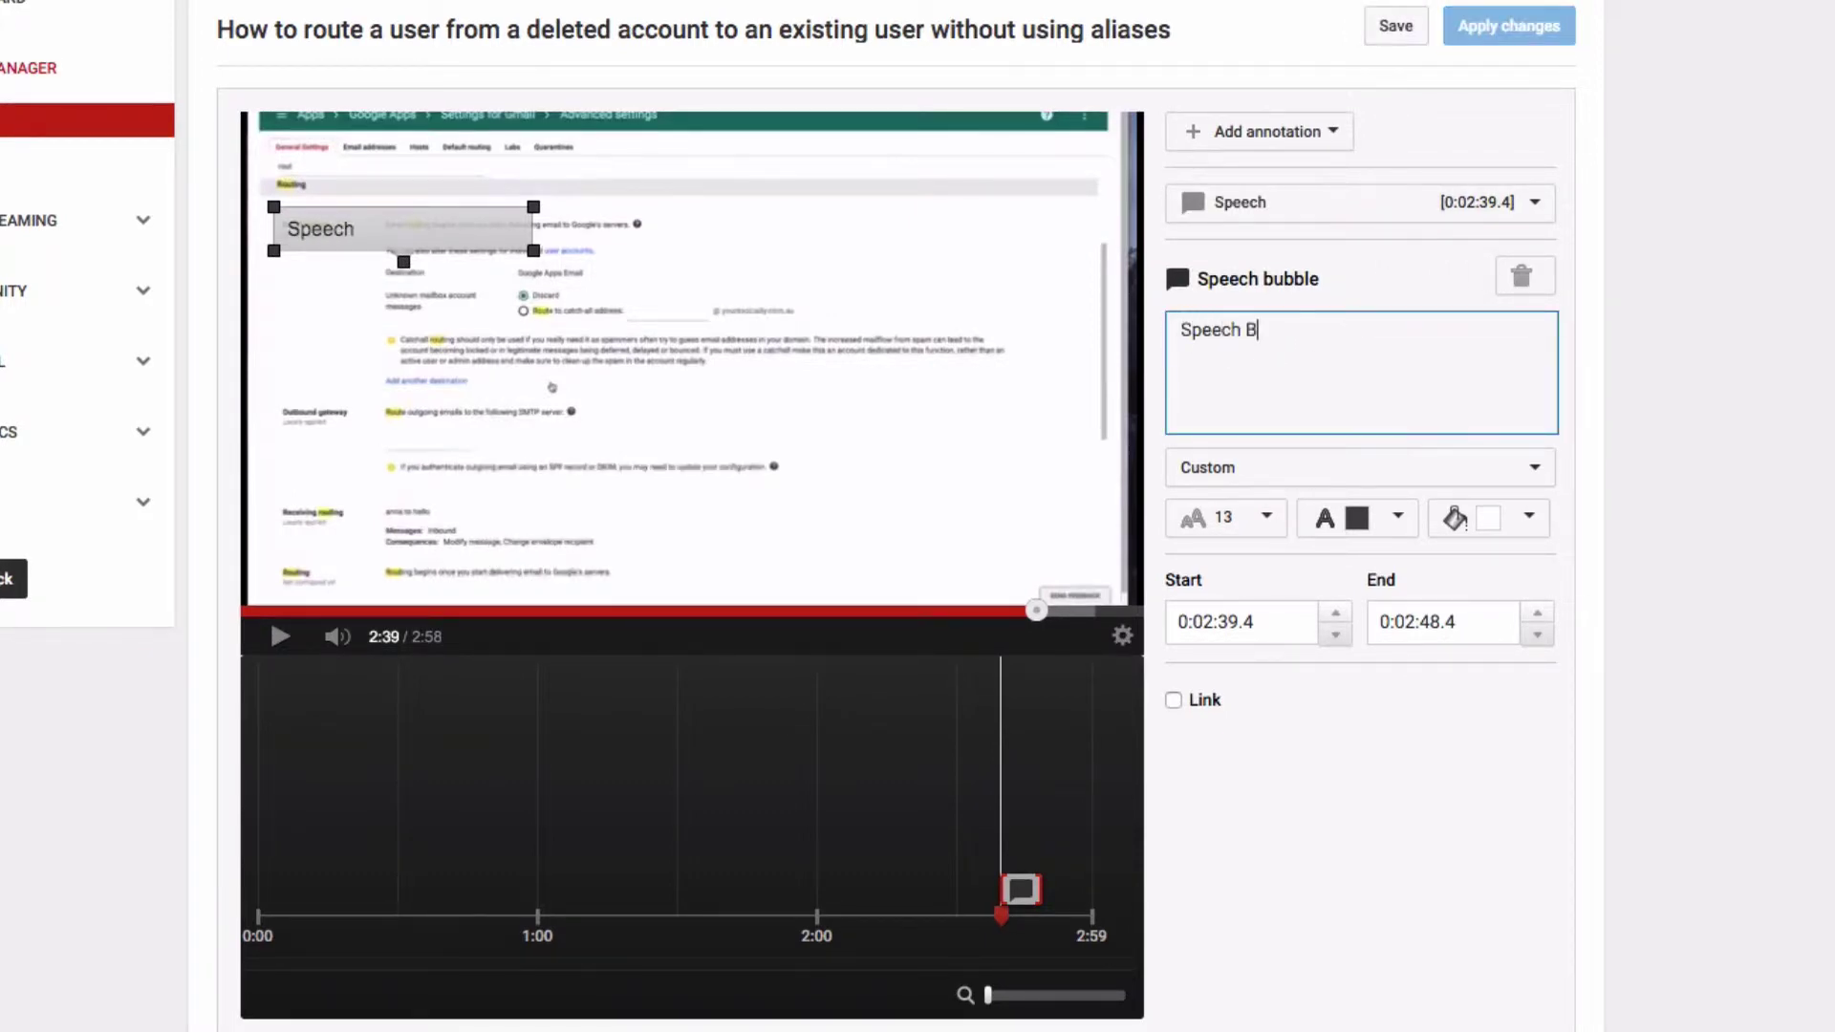
type("ubble")
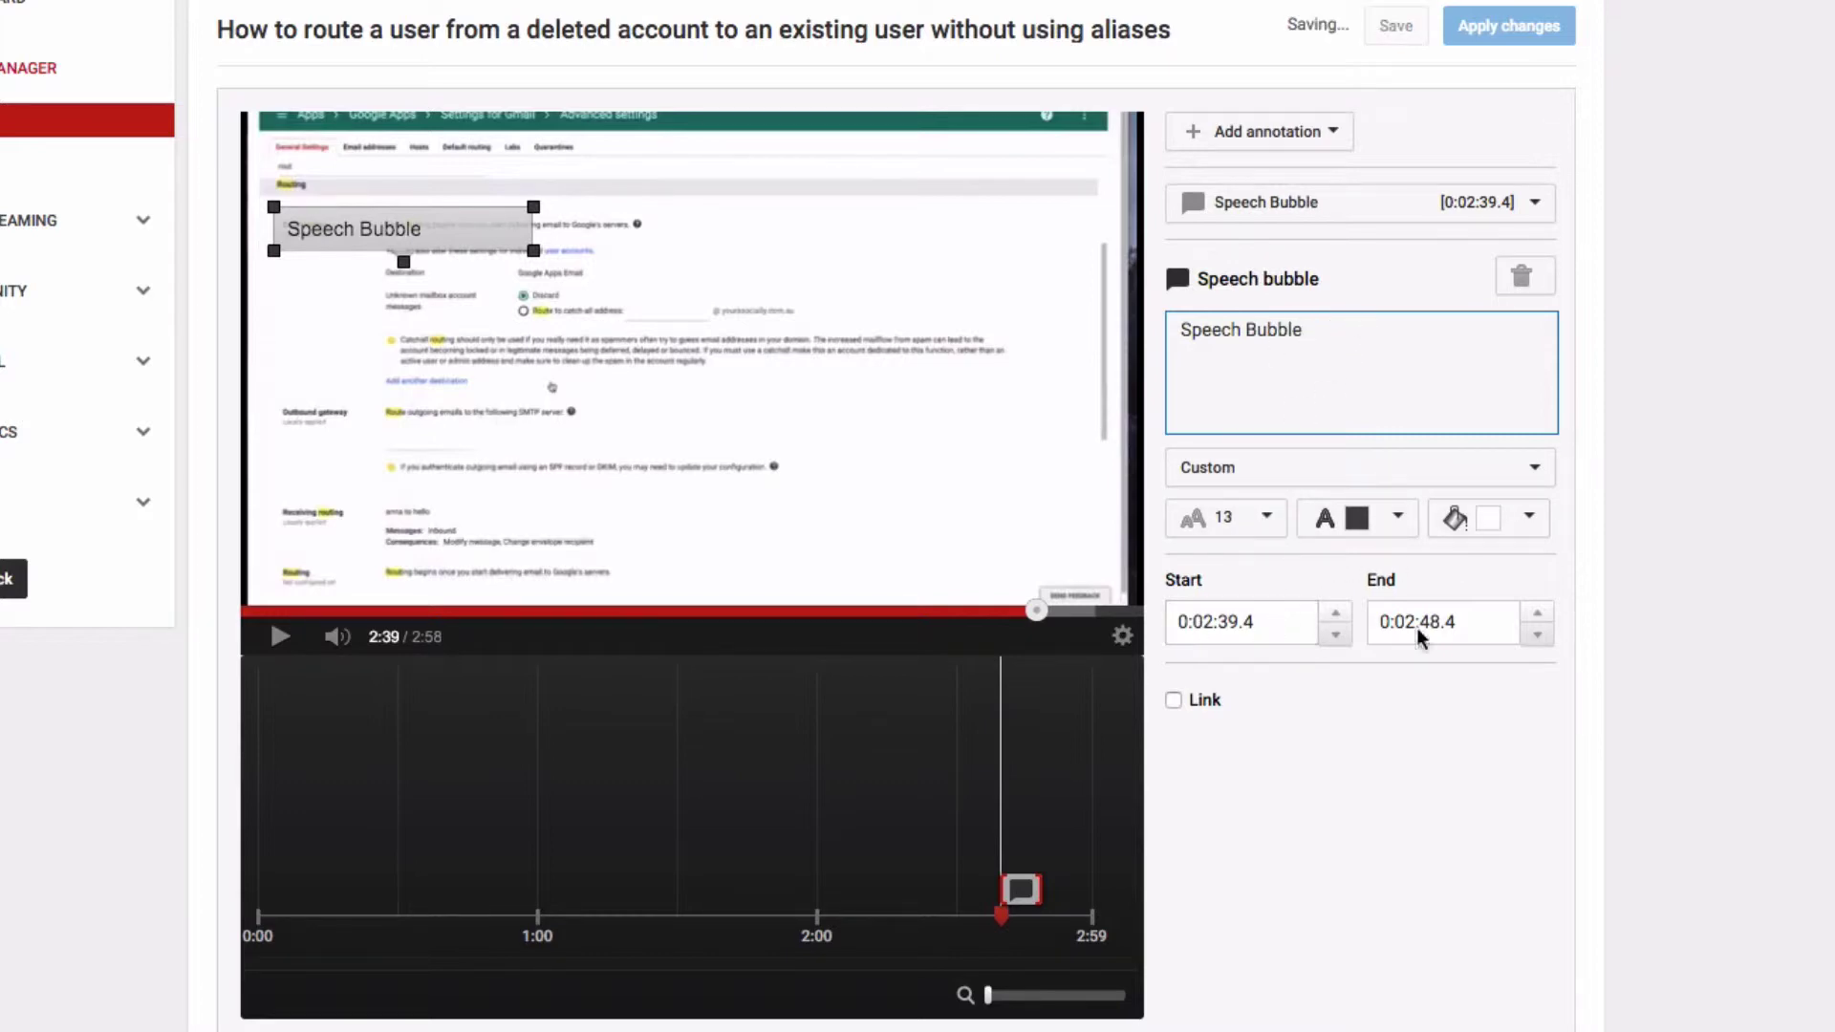
- Link the speech bubble to a Subscribe action for the YouTube channel sixfivetv
left_click(1174, 700)
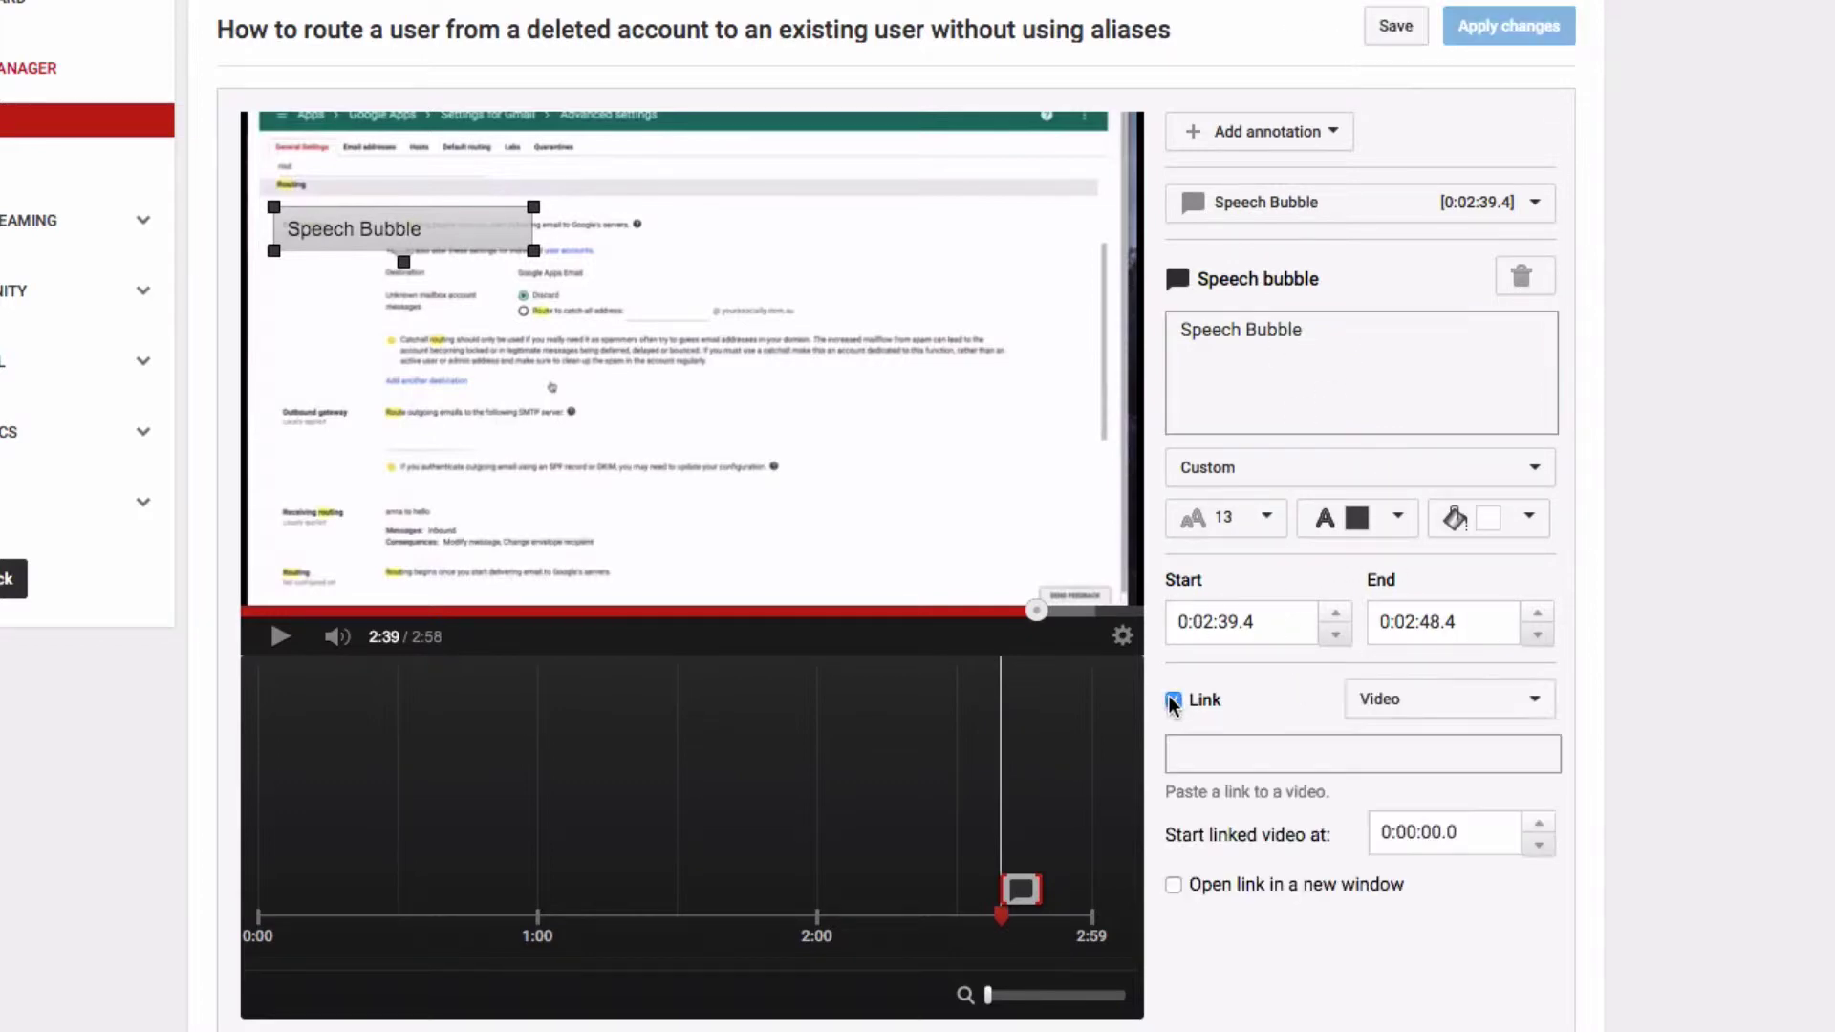
left_click(1444, 707)
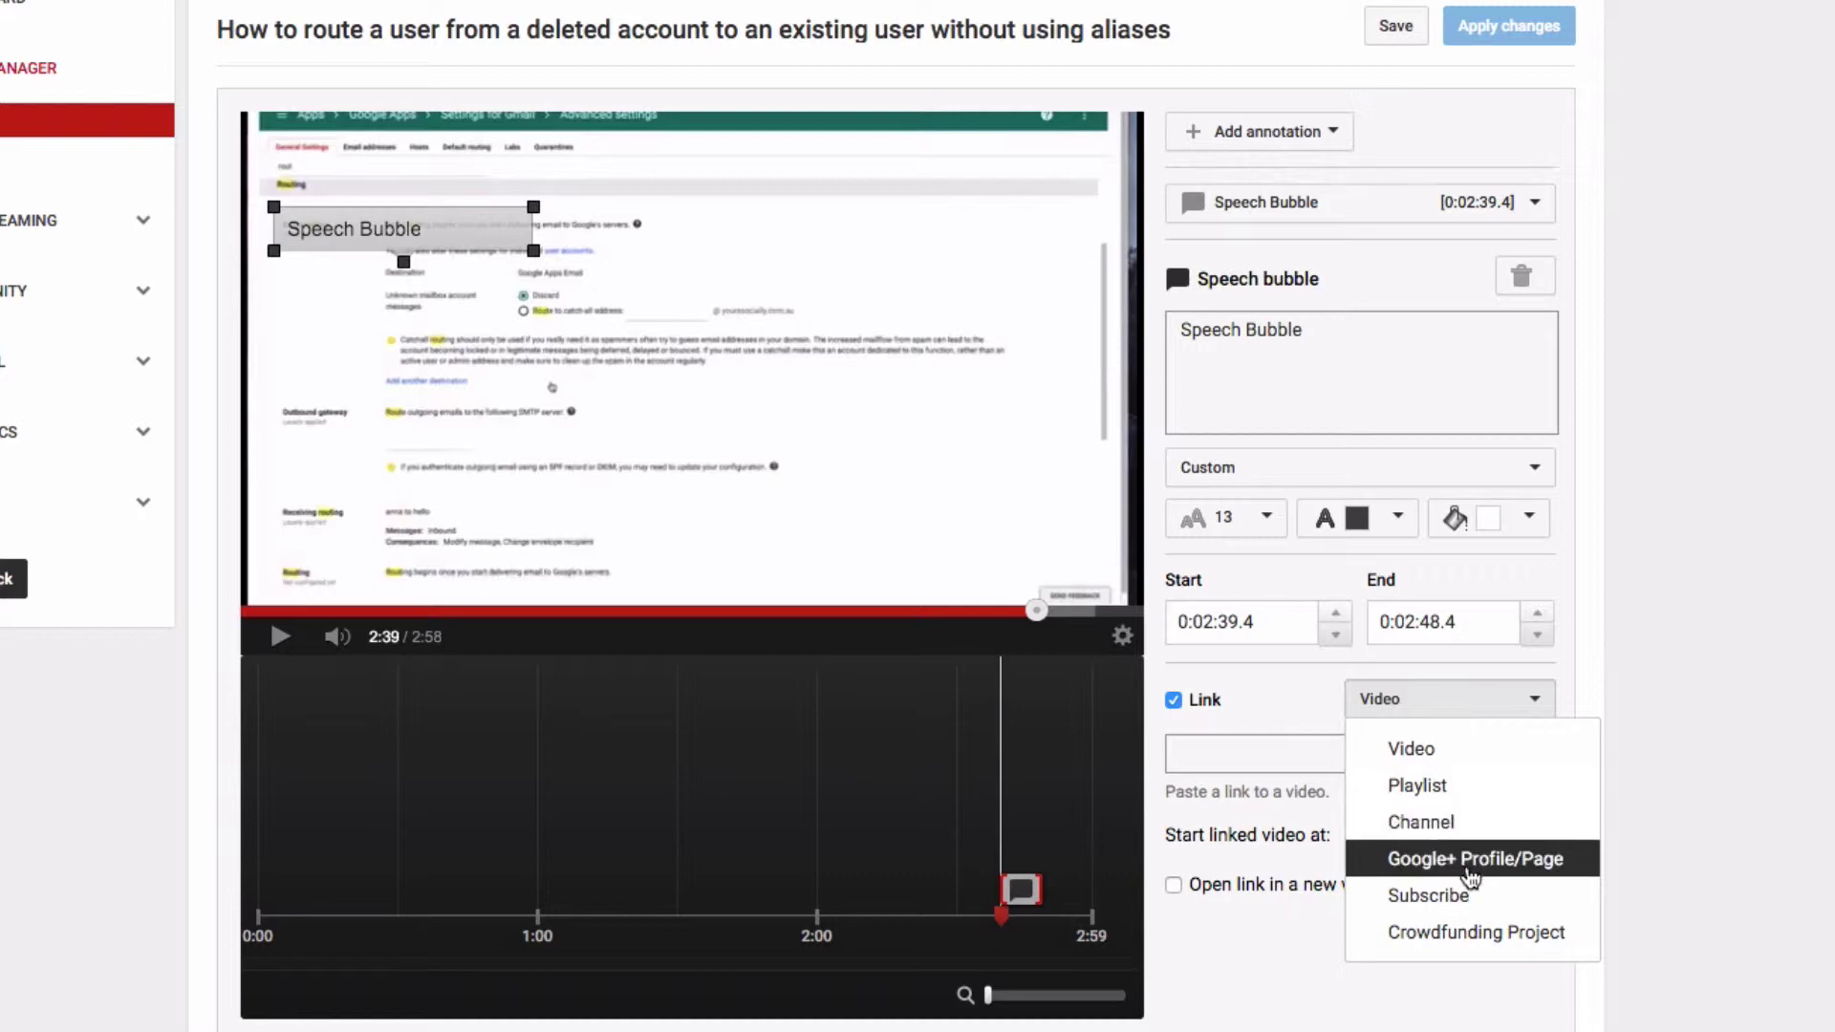
left_click(1429, 896)
left_click(1357, 755)
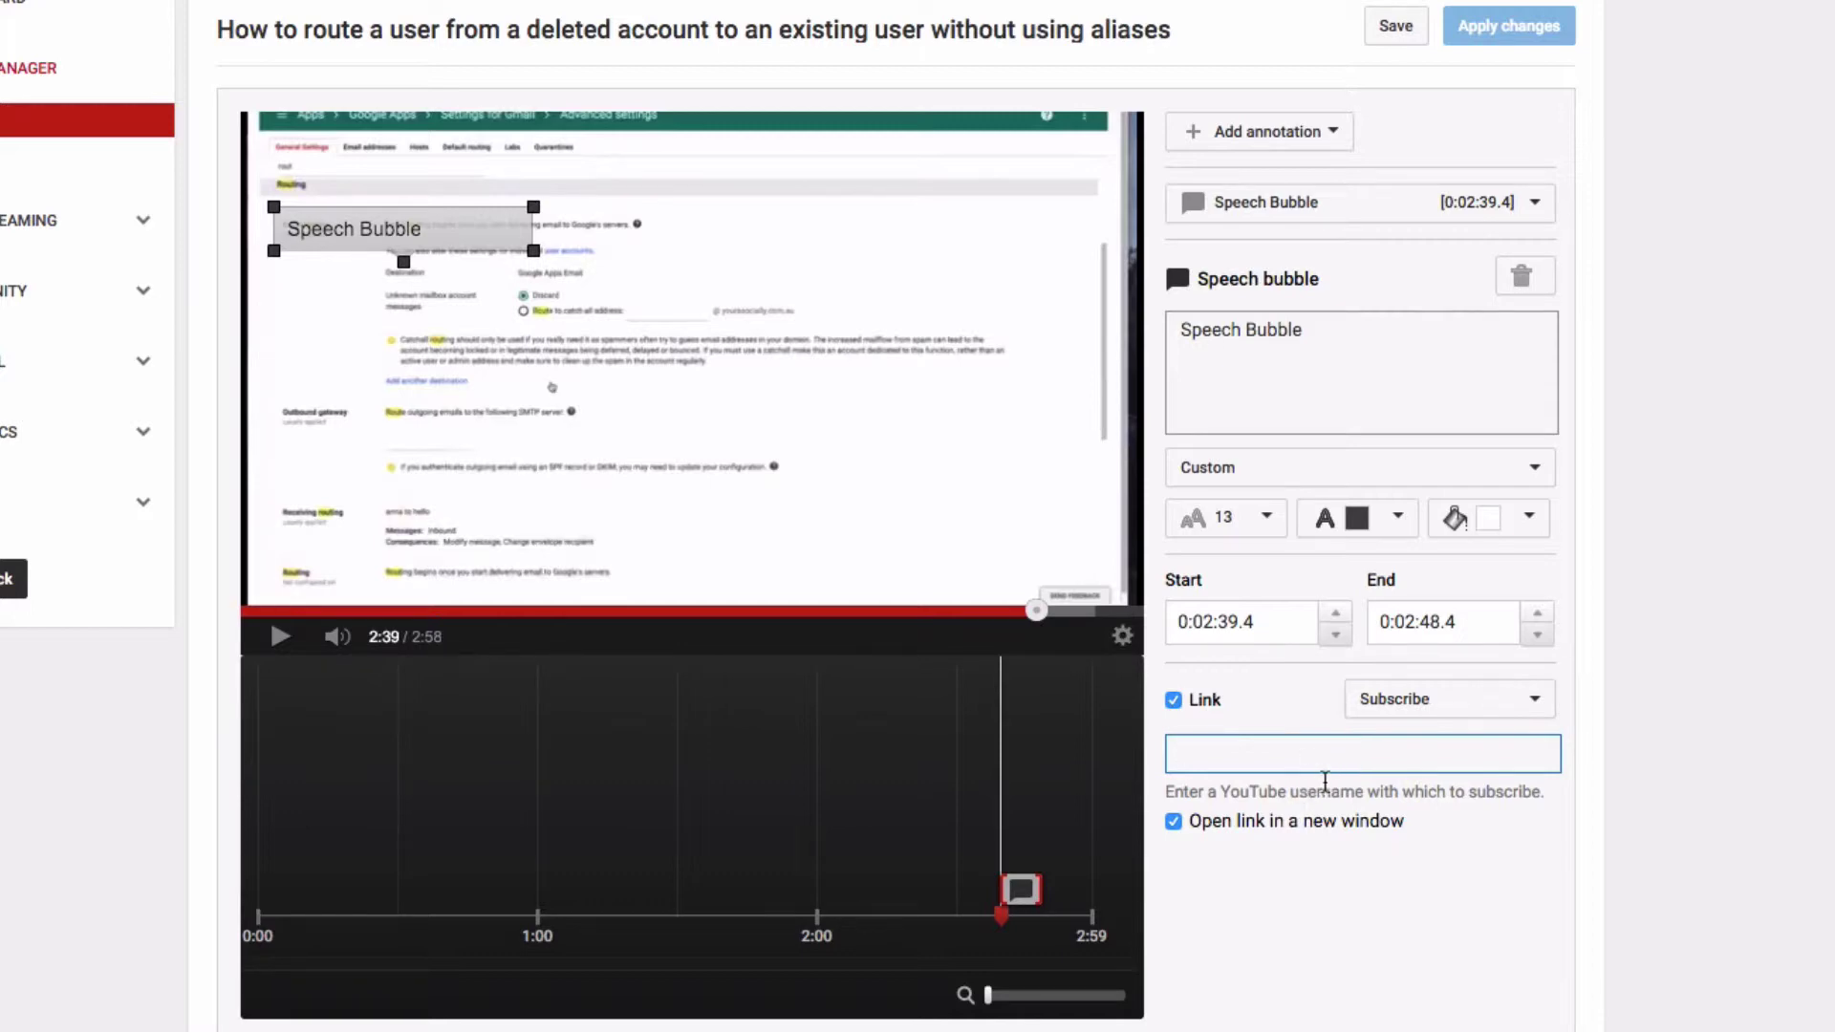
type("sixfi")
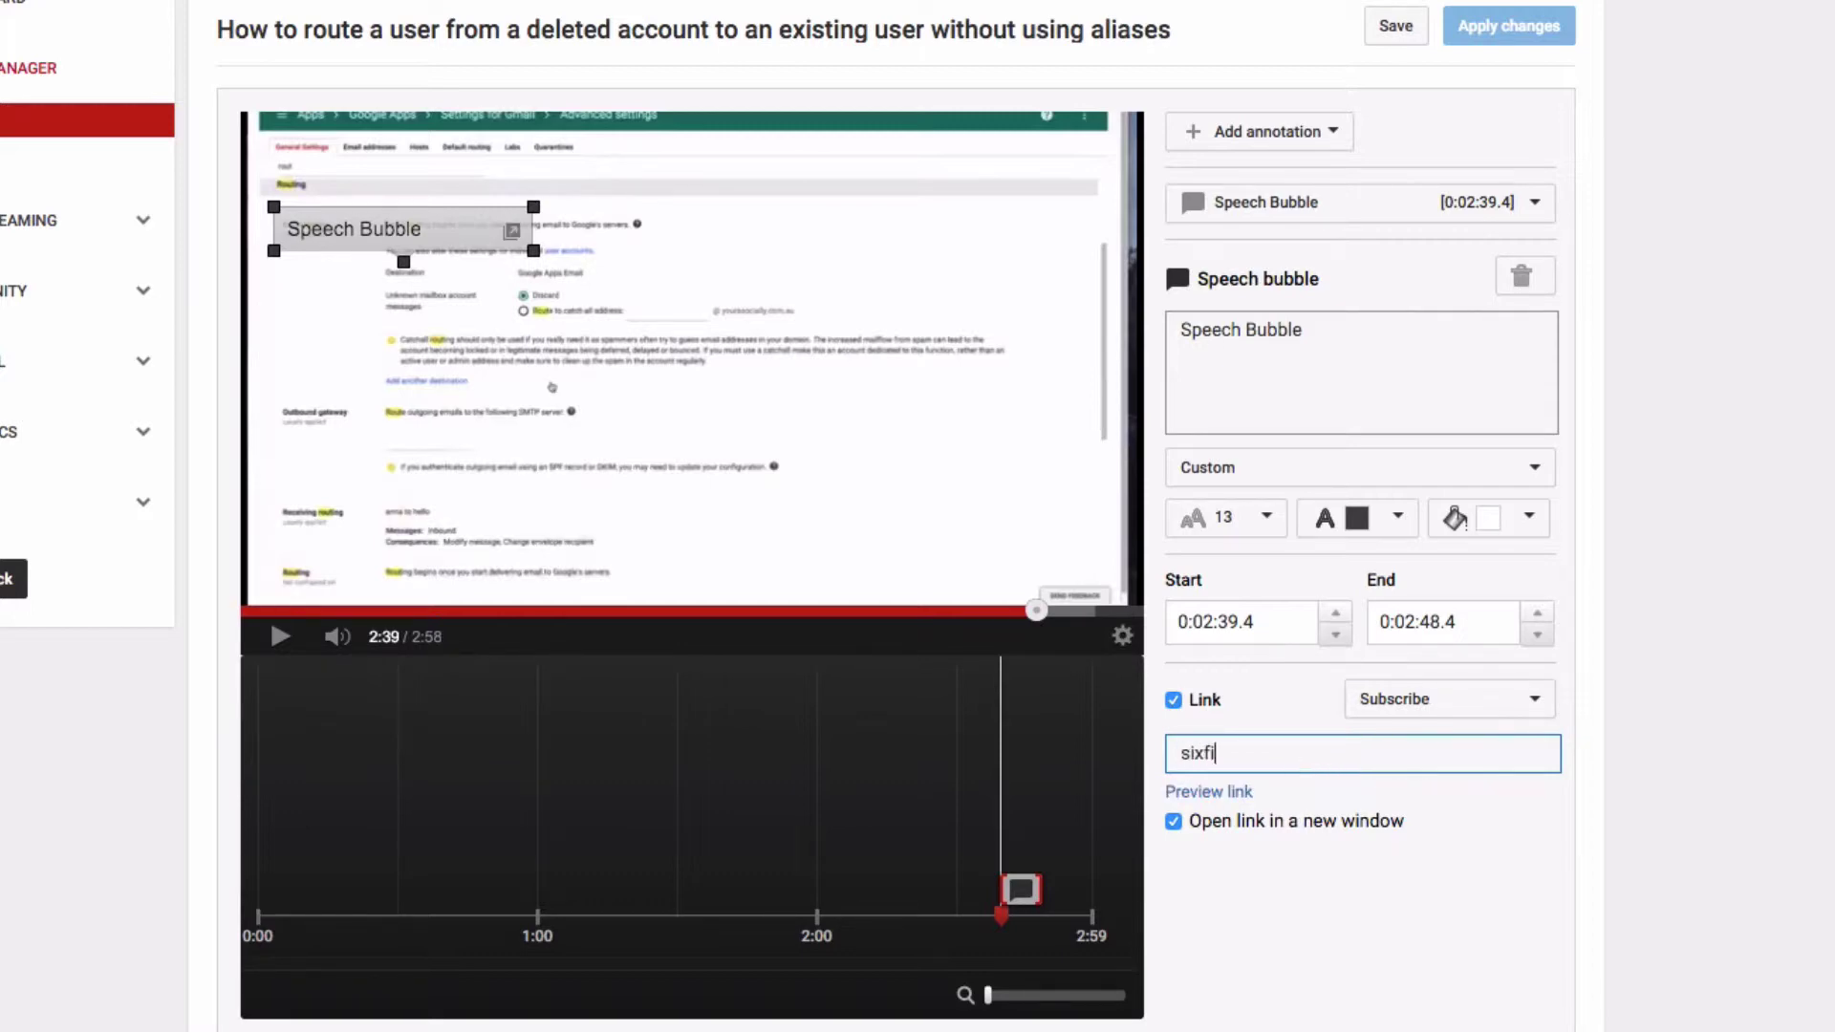
type("vetv")
left_click(1663, 750)
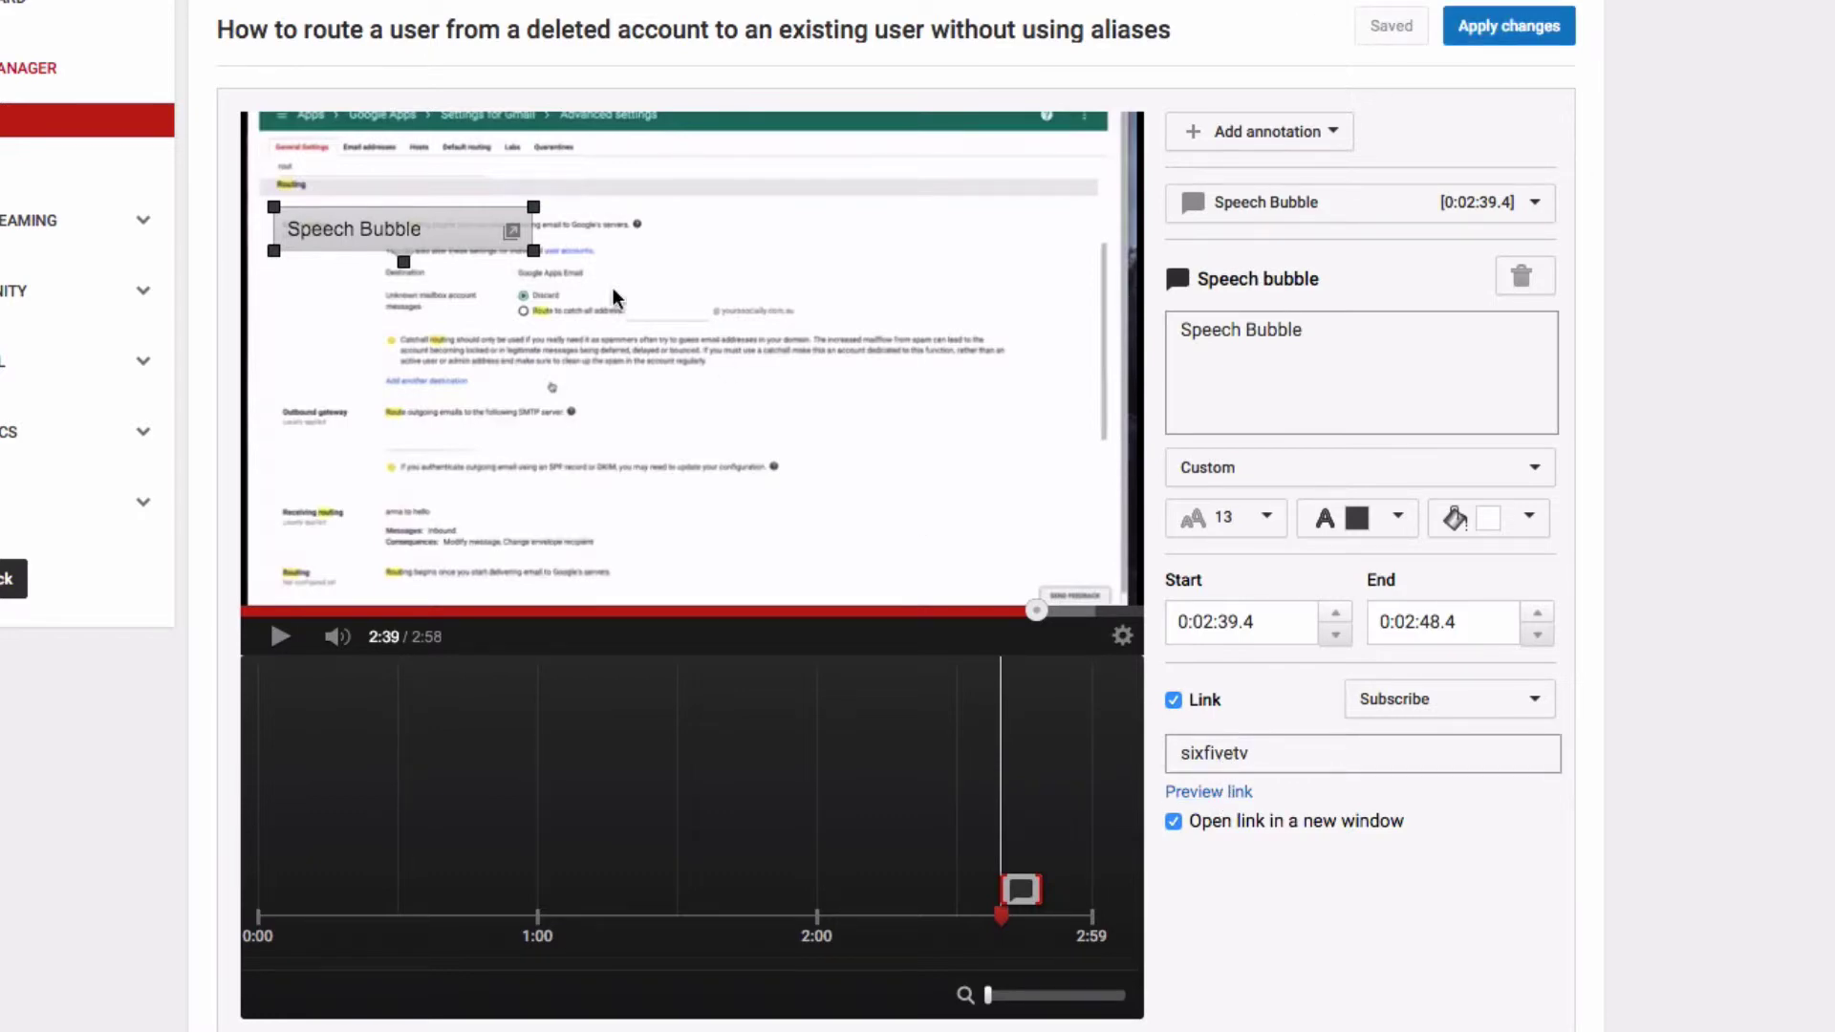
- Replace the speech bubble's text with "Subscribe to our channel for more Google for Work videos"
mouse_move(354, 237)
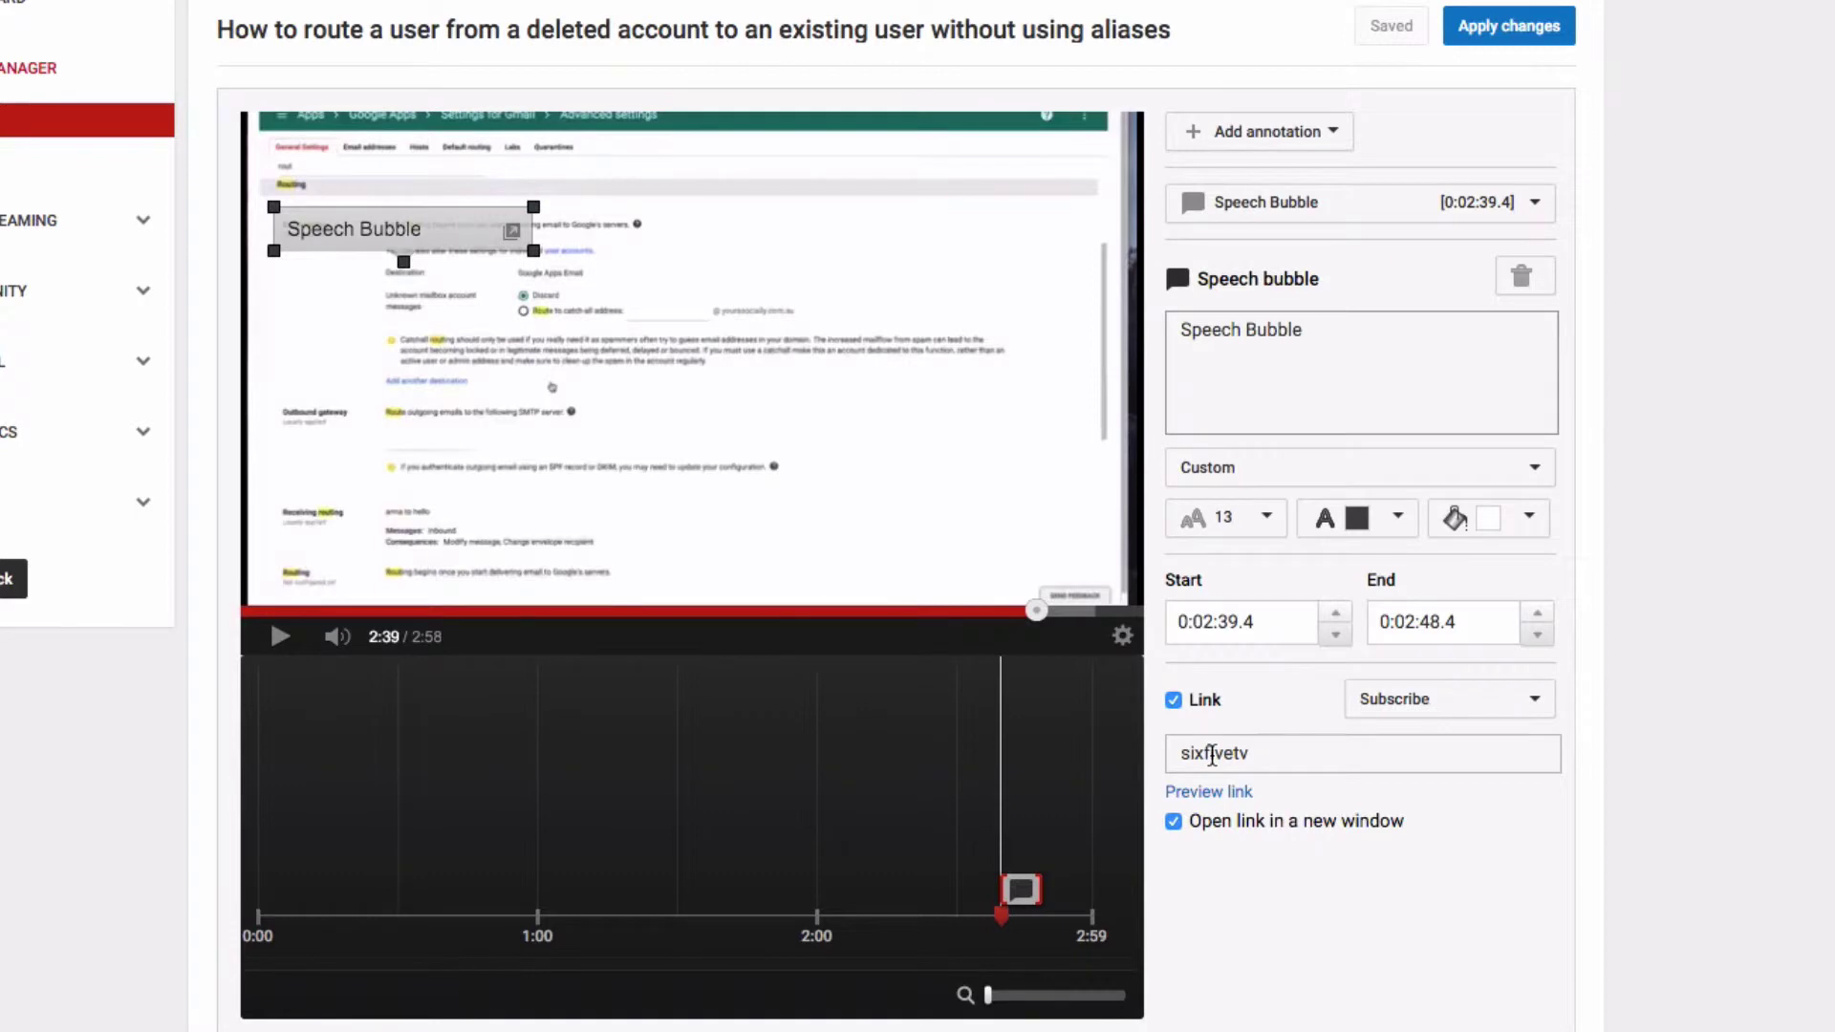
left_click_drag(1377, 334, 1048, 290)
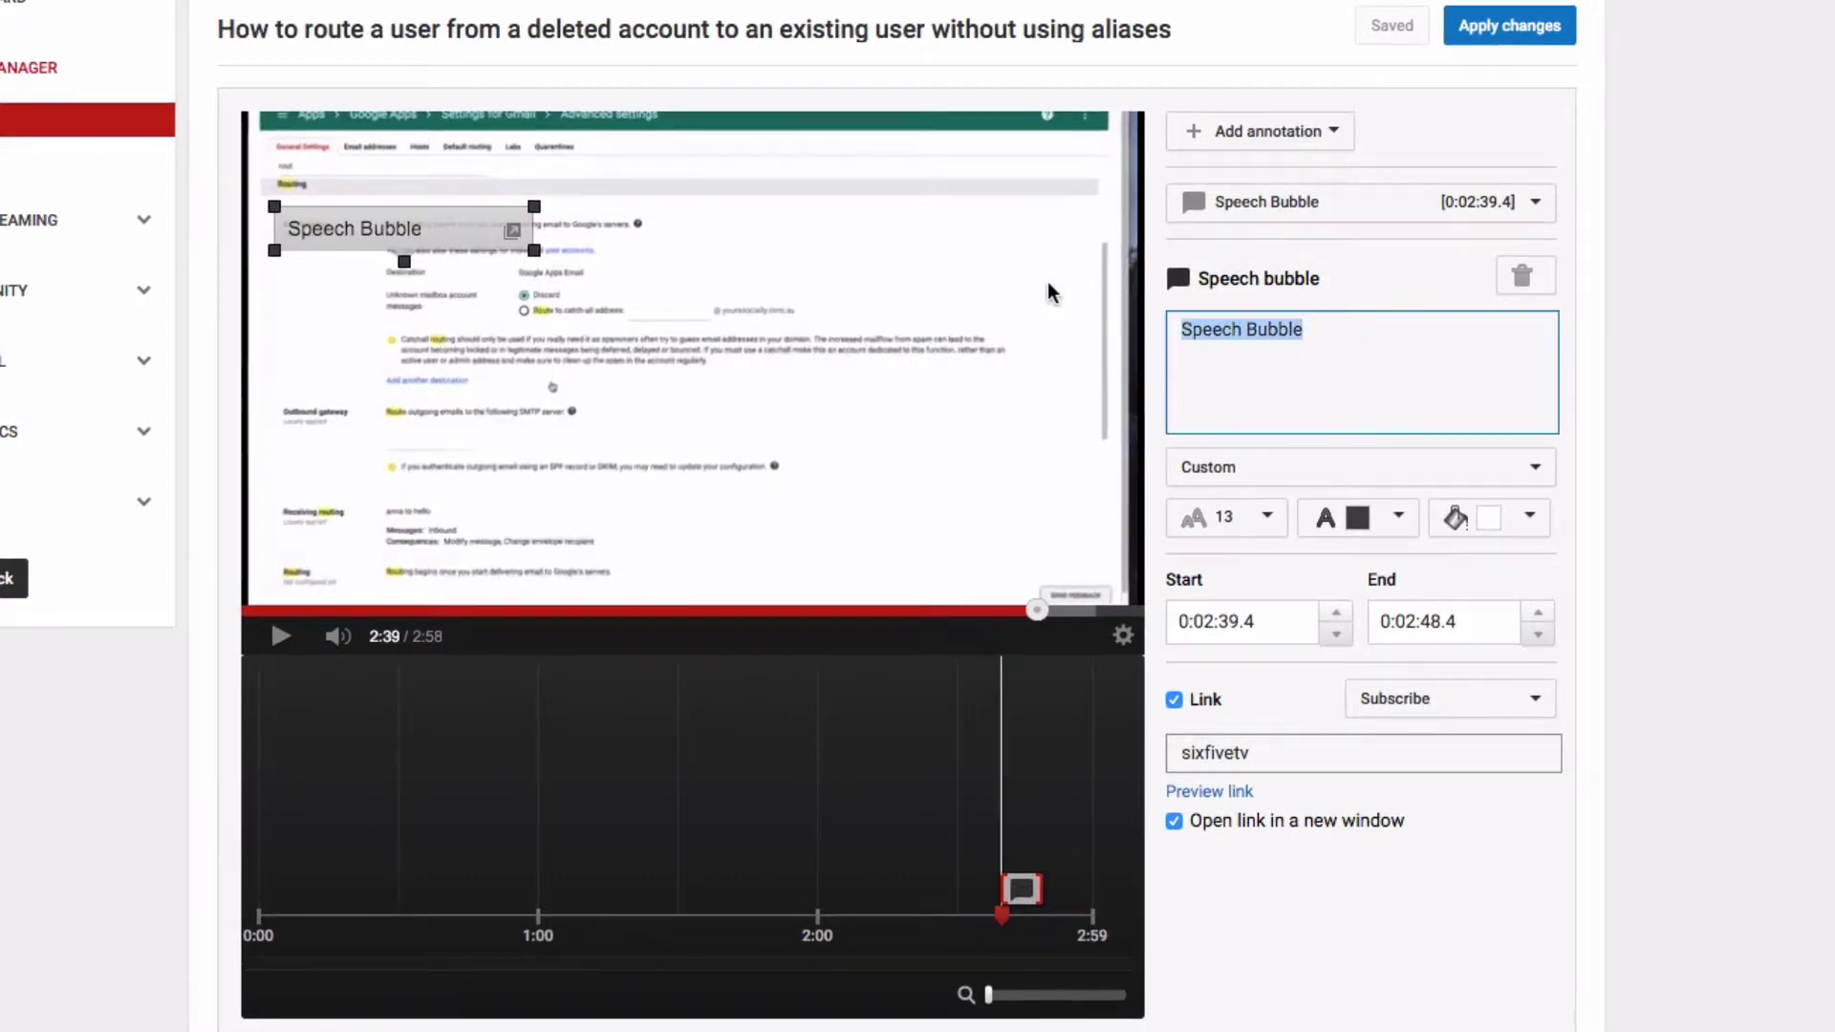
type("Subscribe to our channel for more Google for Work videos")
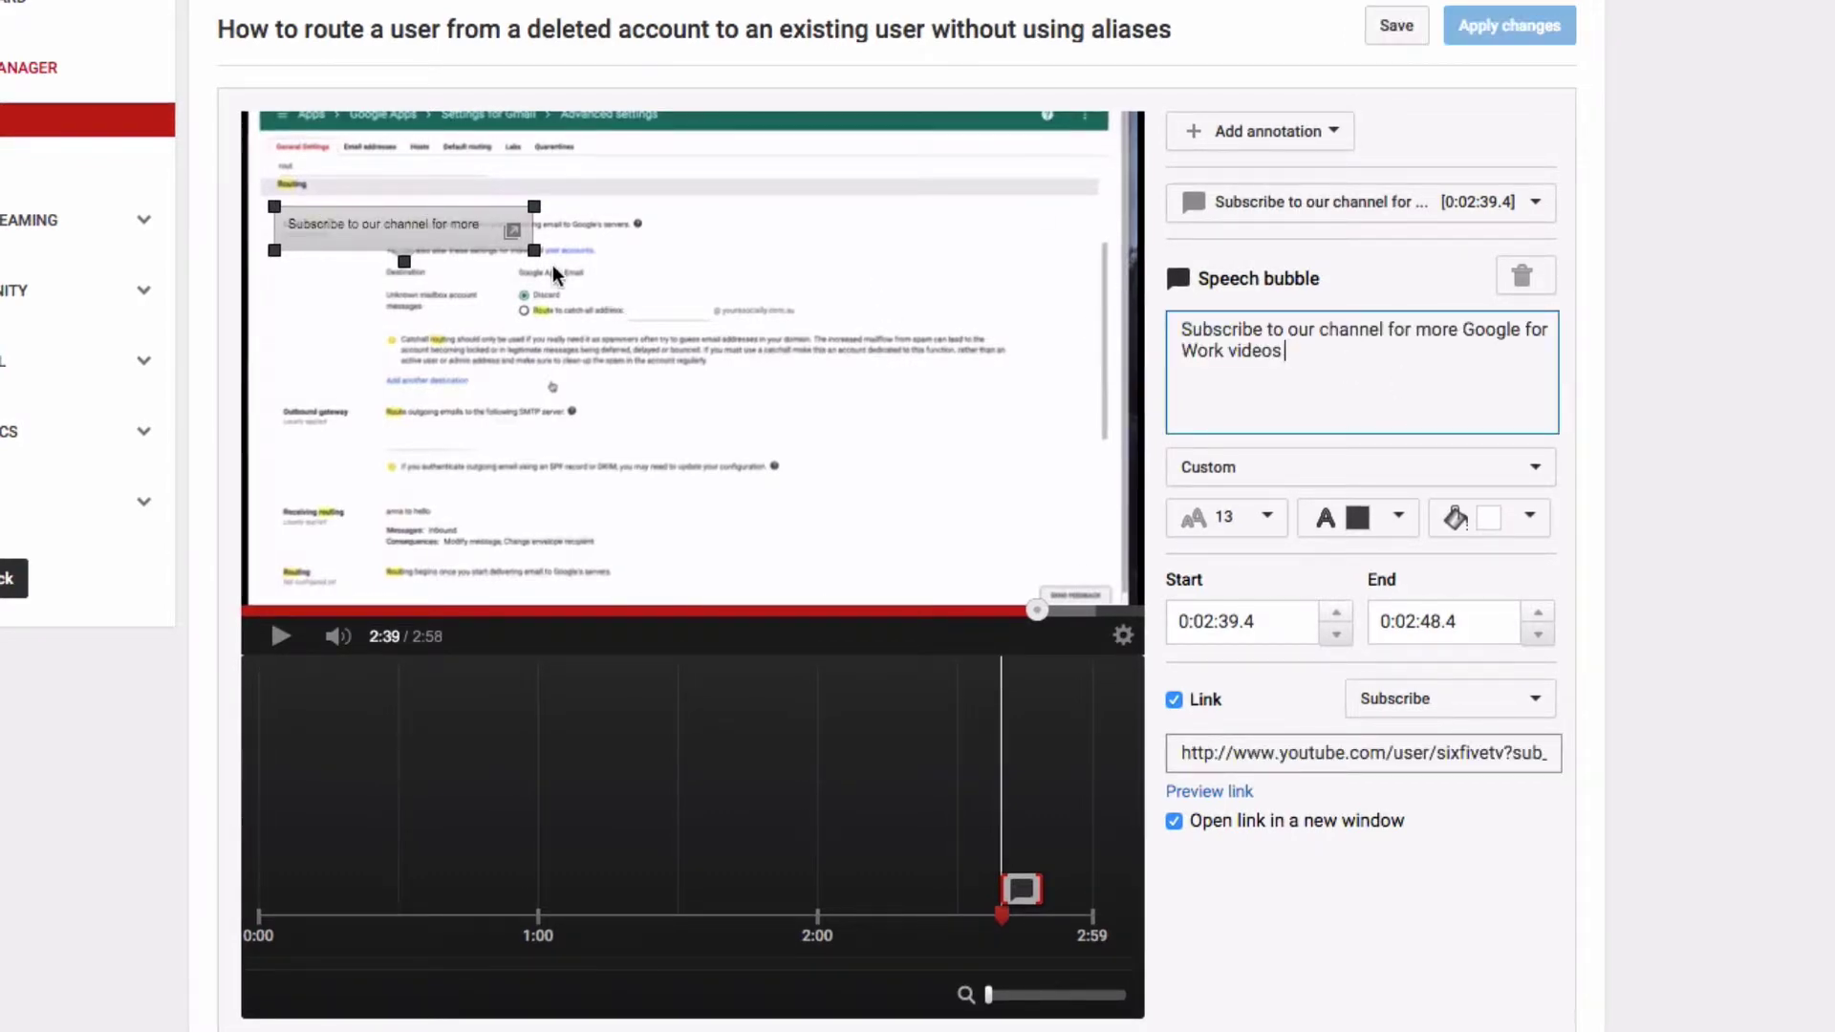
- Enlarge the speech bubble to fit its text, shift its tail to the left, and place it in the video frame's upper-right area
mouse_move(535, 248)
left_mouse_down()
mouse_move(525, 321)
mouse_move(550, 366)
mouse_move(533, 299)
left_mouse_up()
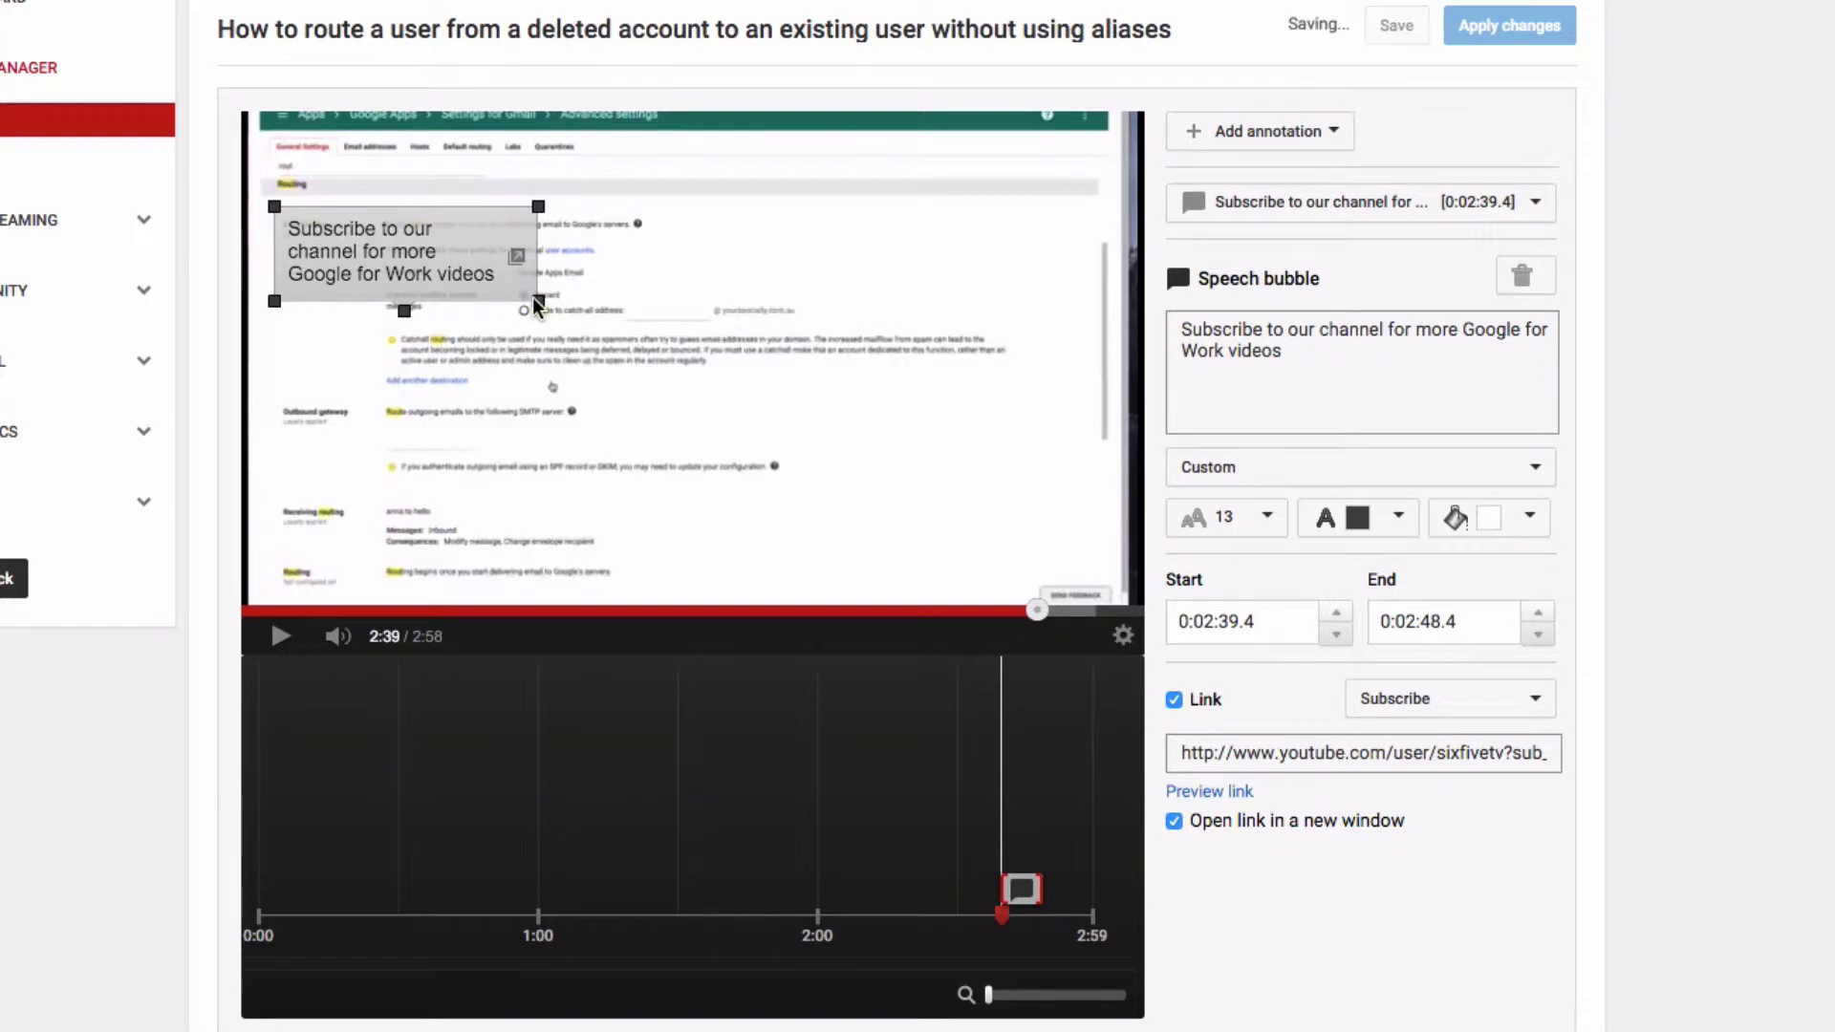
left_click(406, 312)
left_click_drag(404, 311, 328, 315)
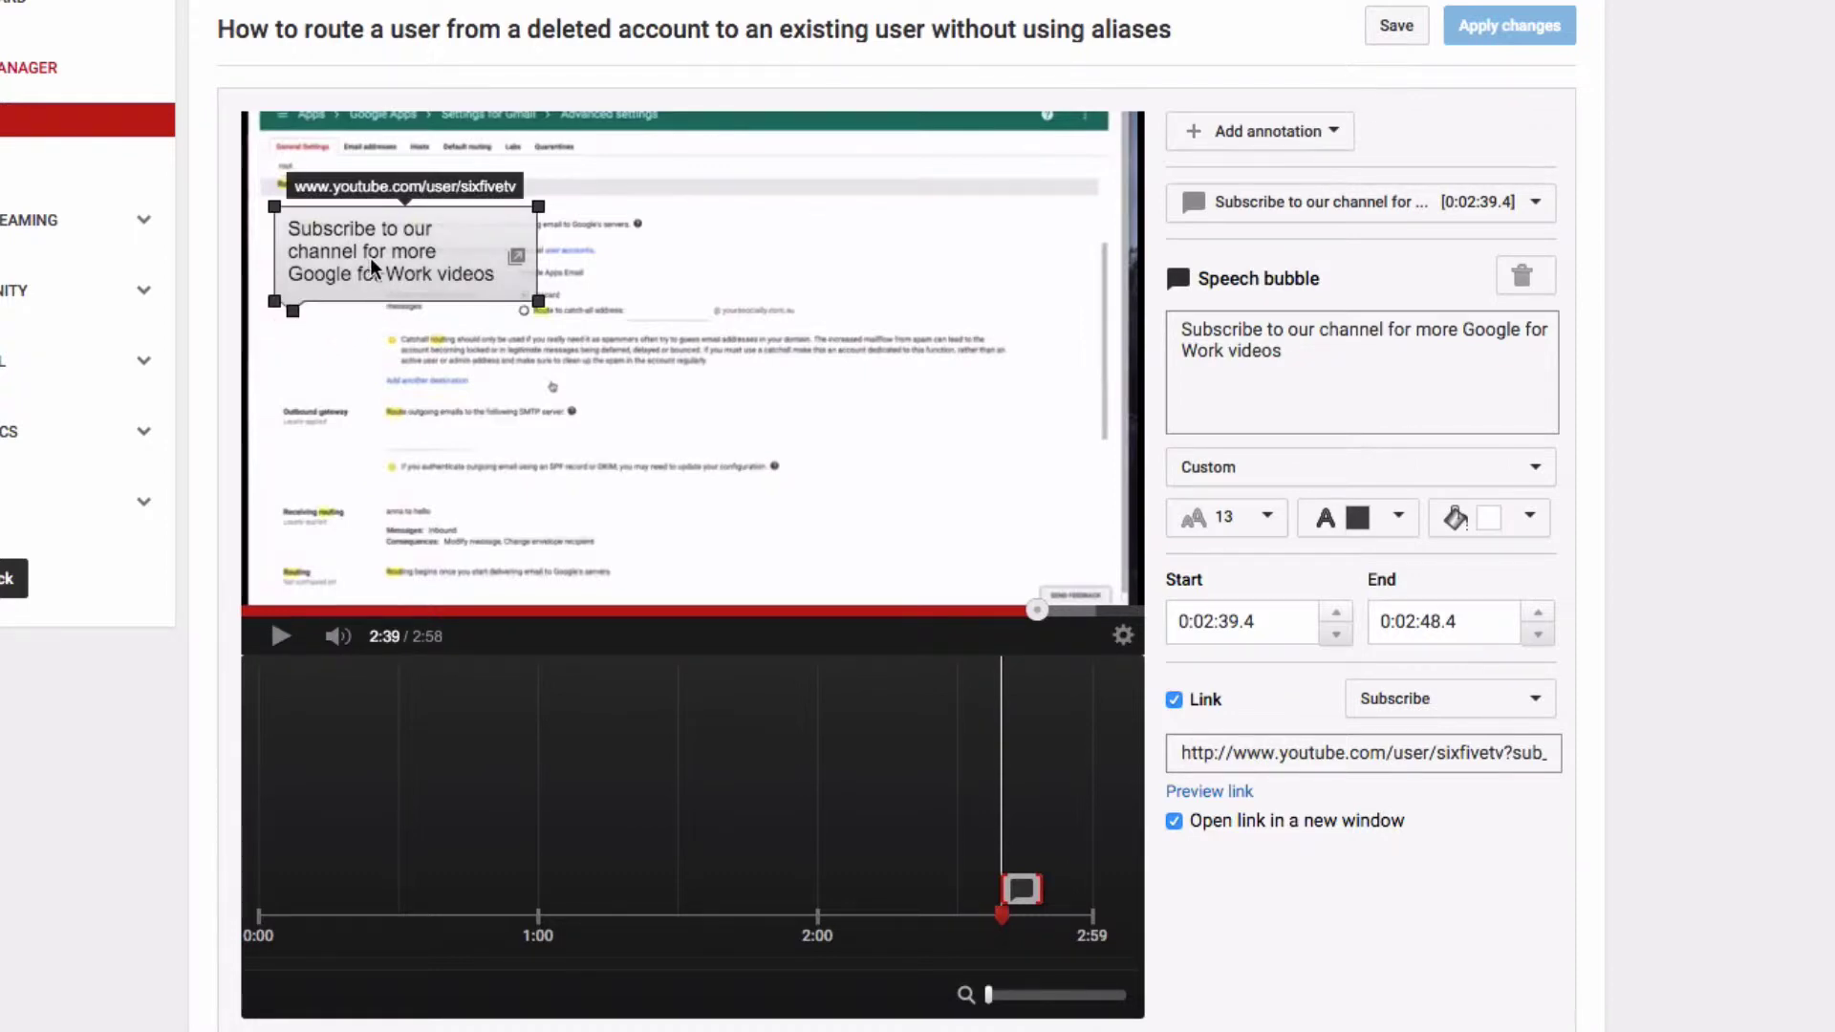
mouse_move(353, 259)
left_mouse_down()
mouse_move(938, 491)
mouse_move(912, 514)
mouse_move(909, 193)
left_mouse_up()
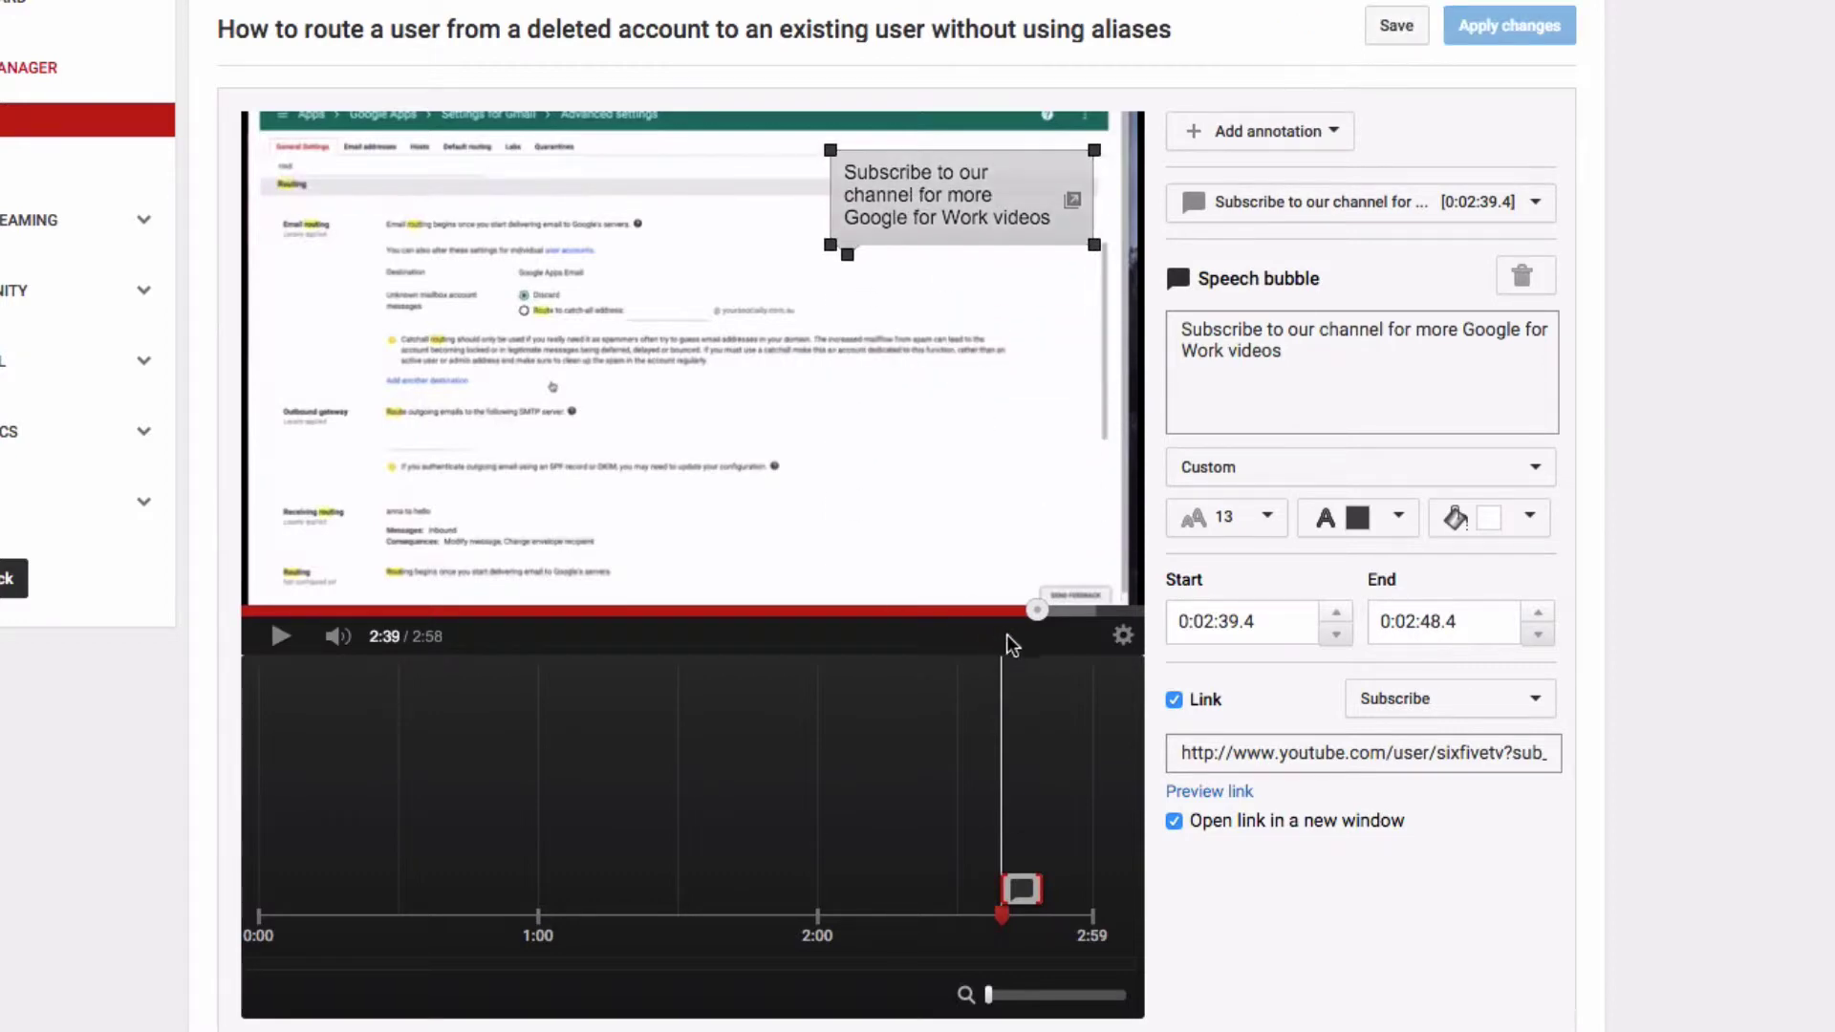
- Play the video on to its closing screen at about 2:46 and nudge the speech bubble closer to the frame's upper-right corner
left_click(280, 637)
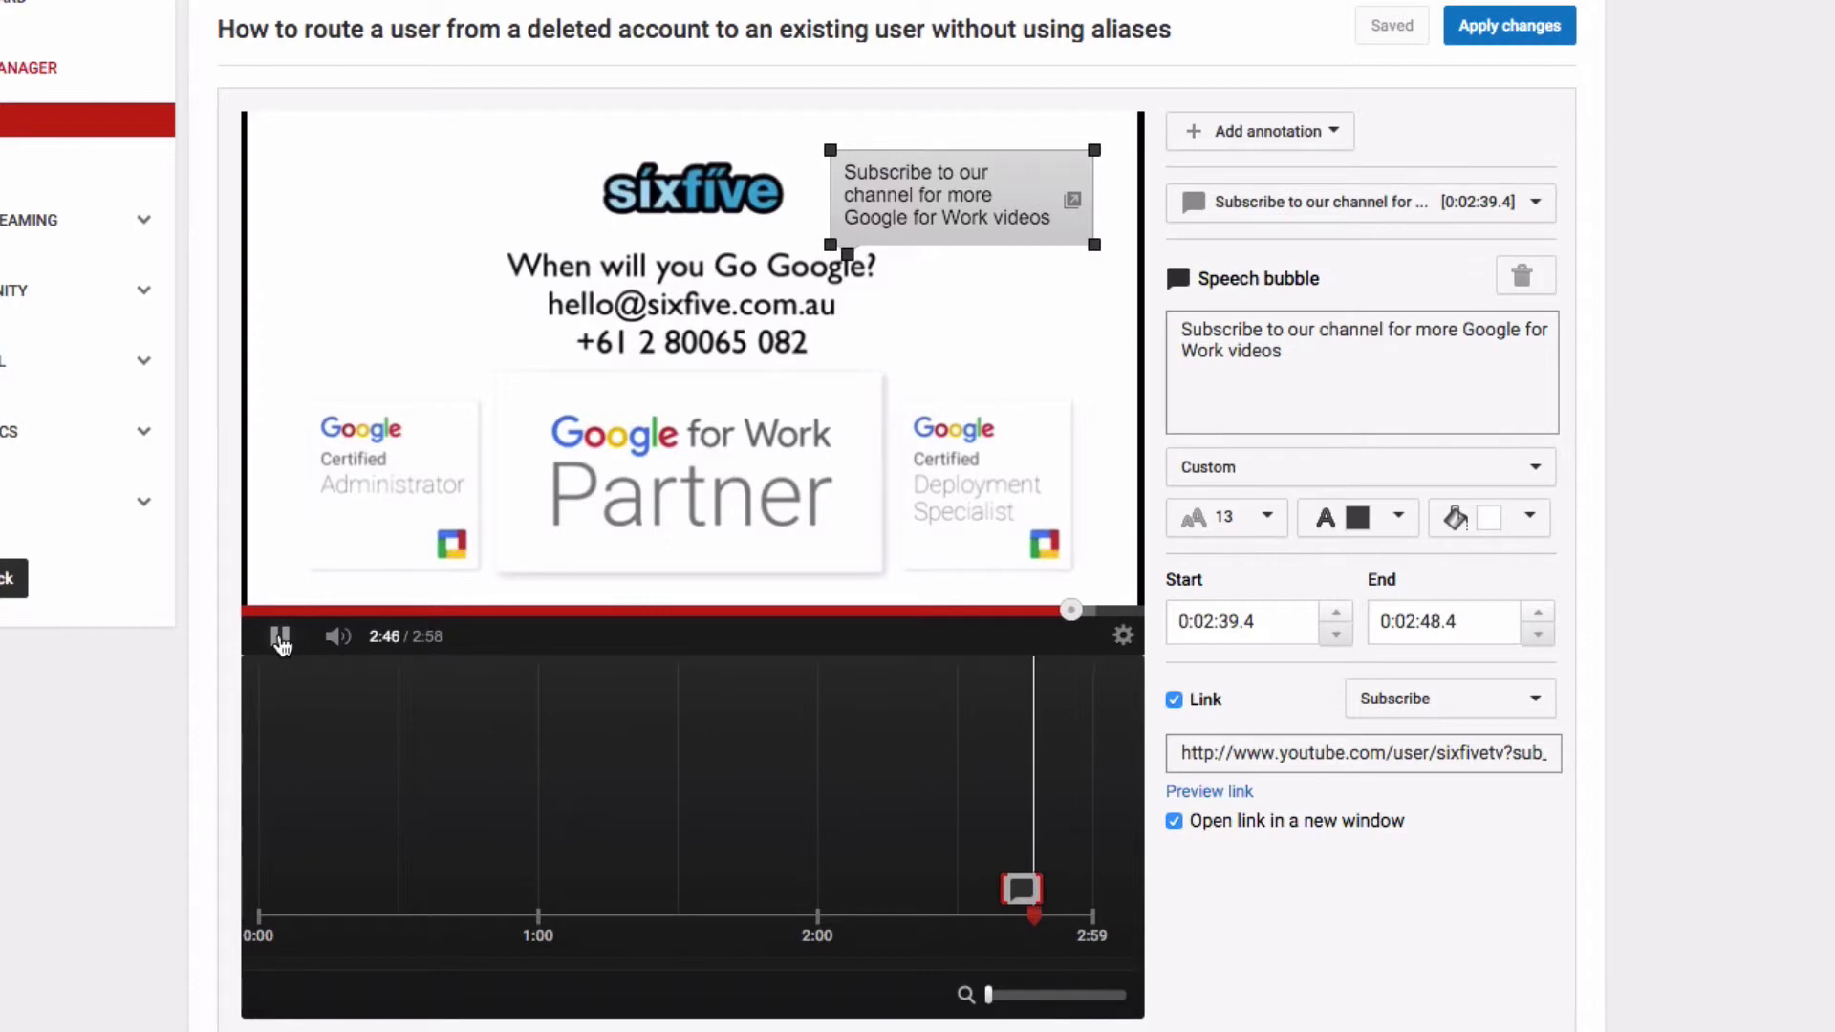
left_click(280, 638)
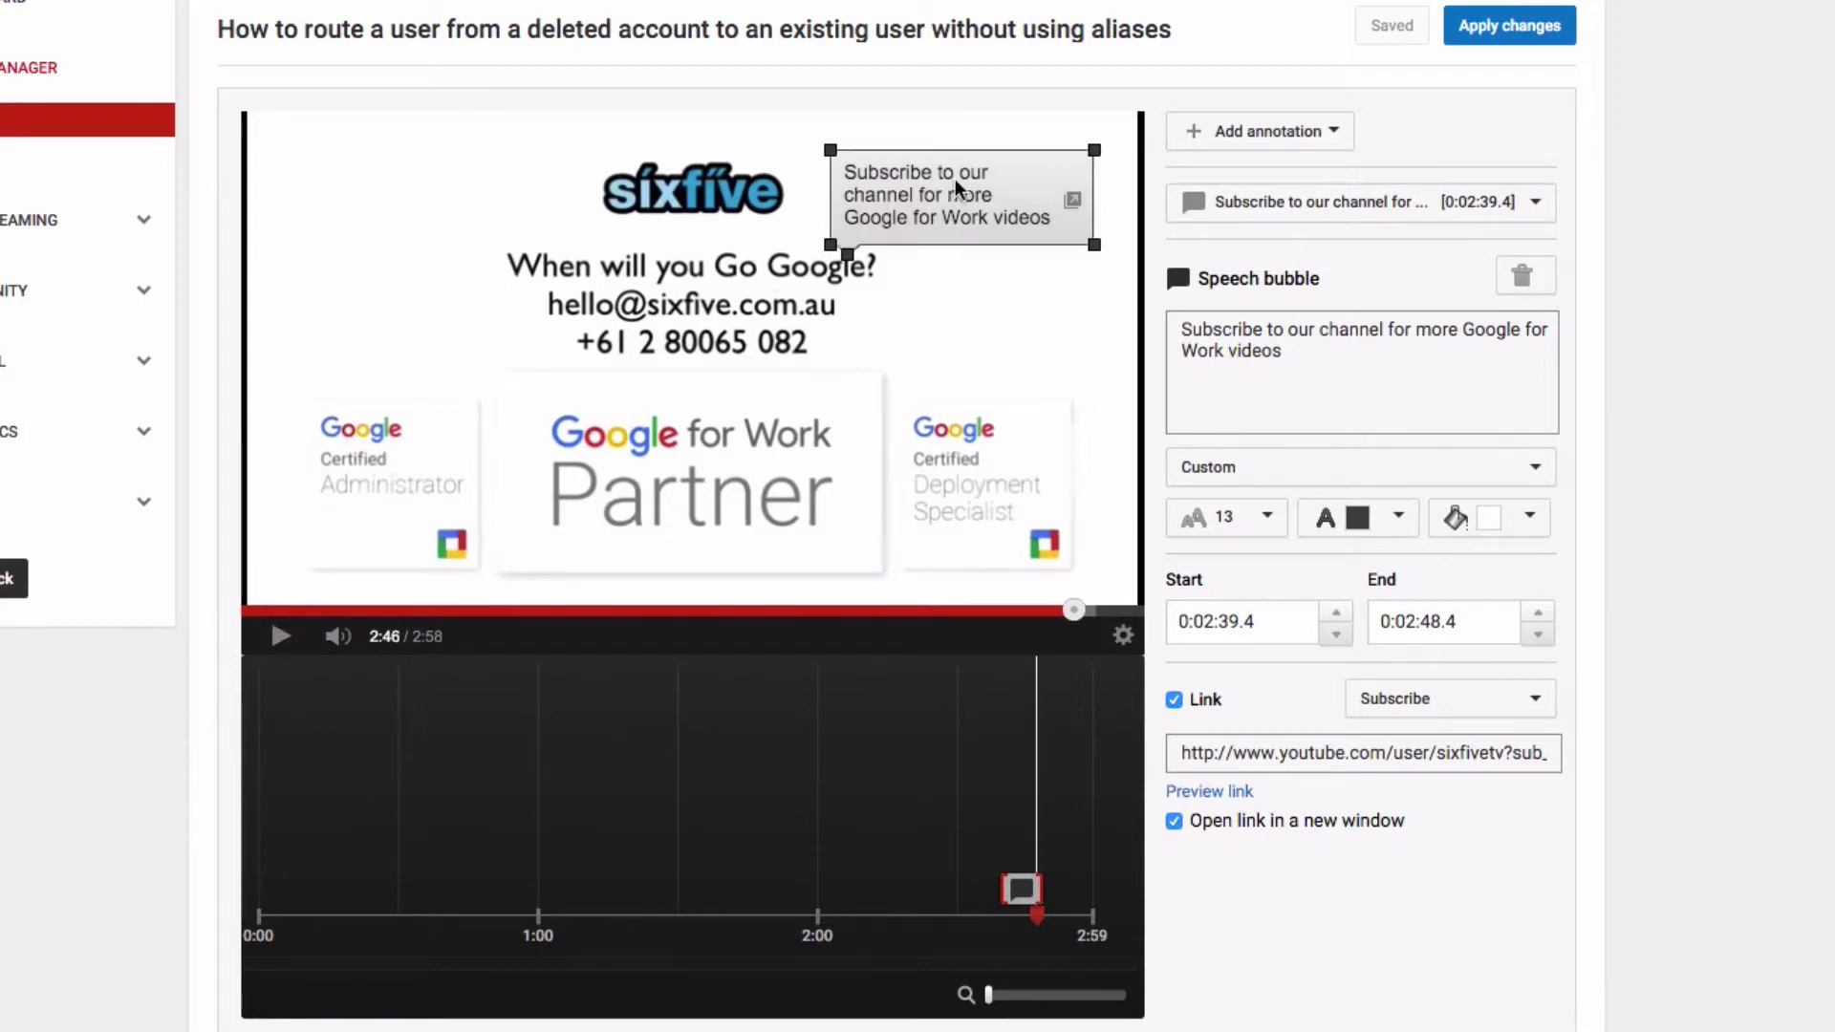
left_click_drag(954, 192, 979, 164)
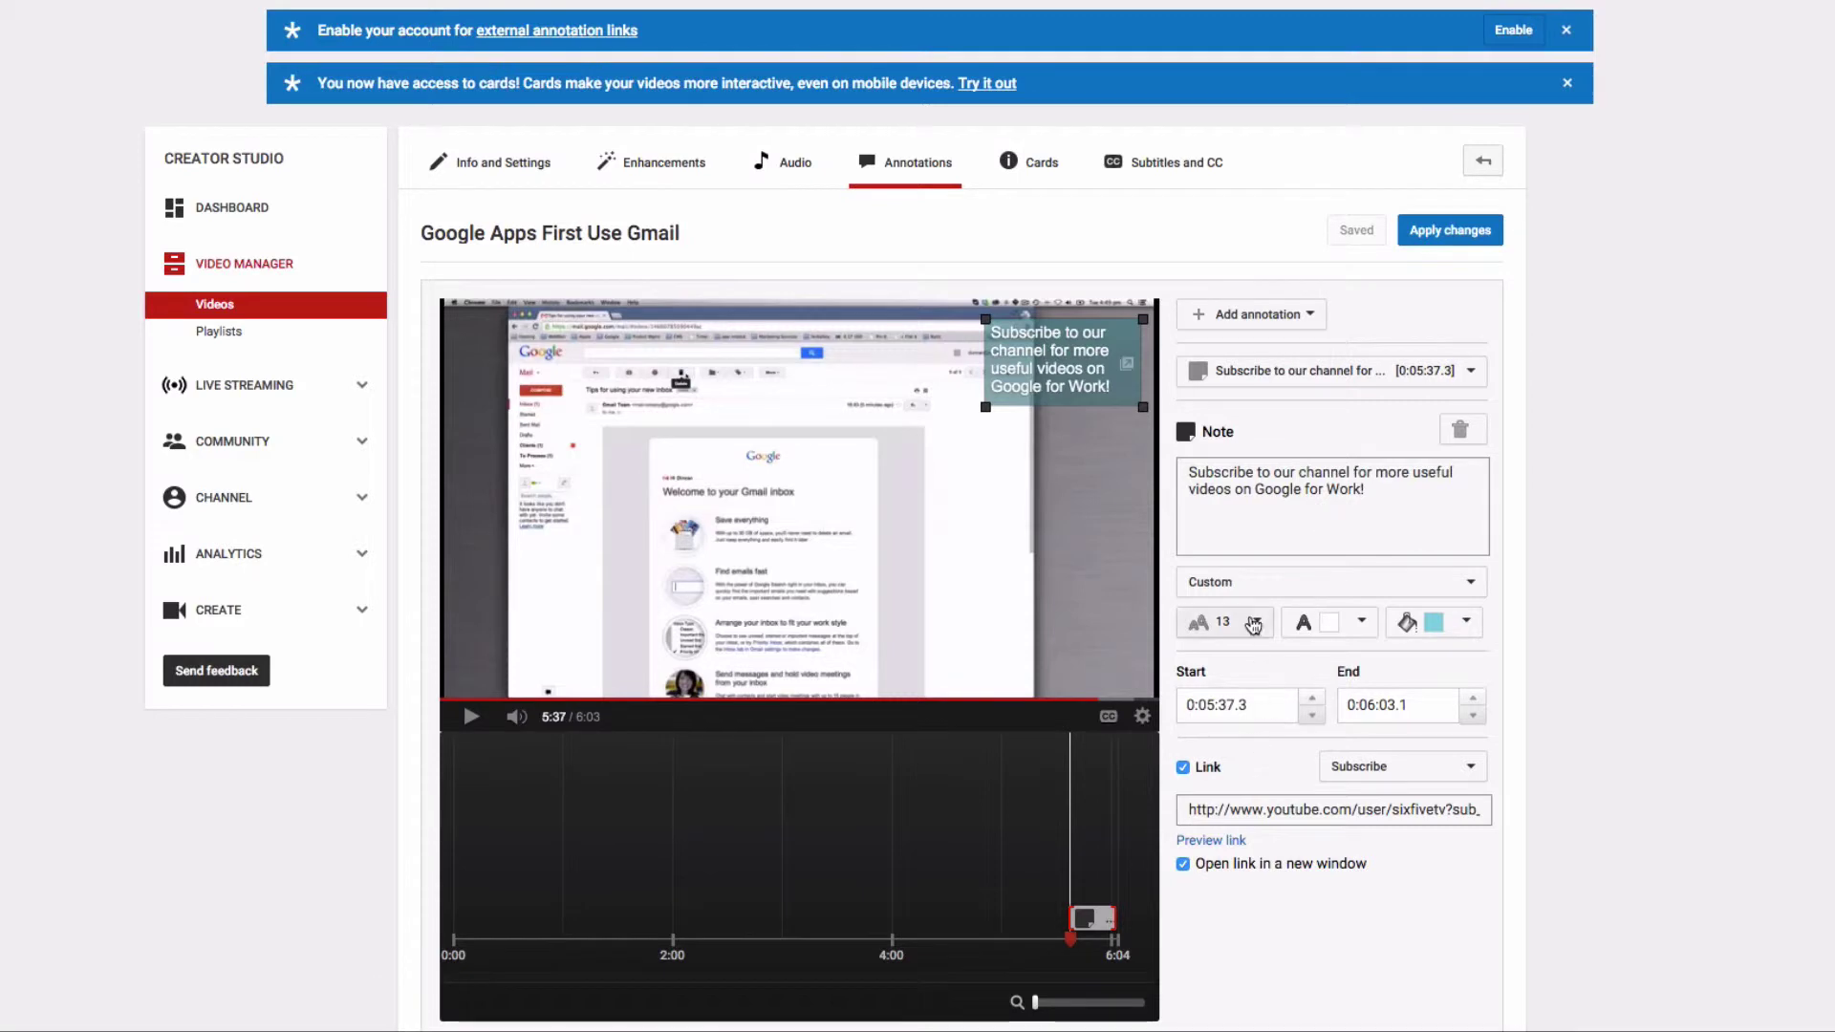
- Check the link types offered for the Gmail video's note and the External annotations entry in the channel's status and features
left_click(1386, 771)
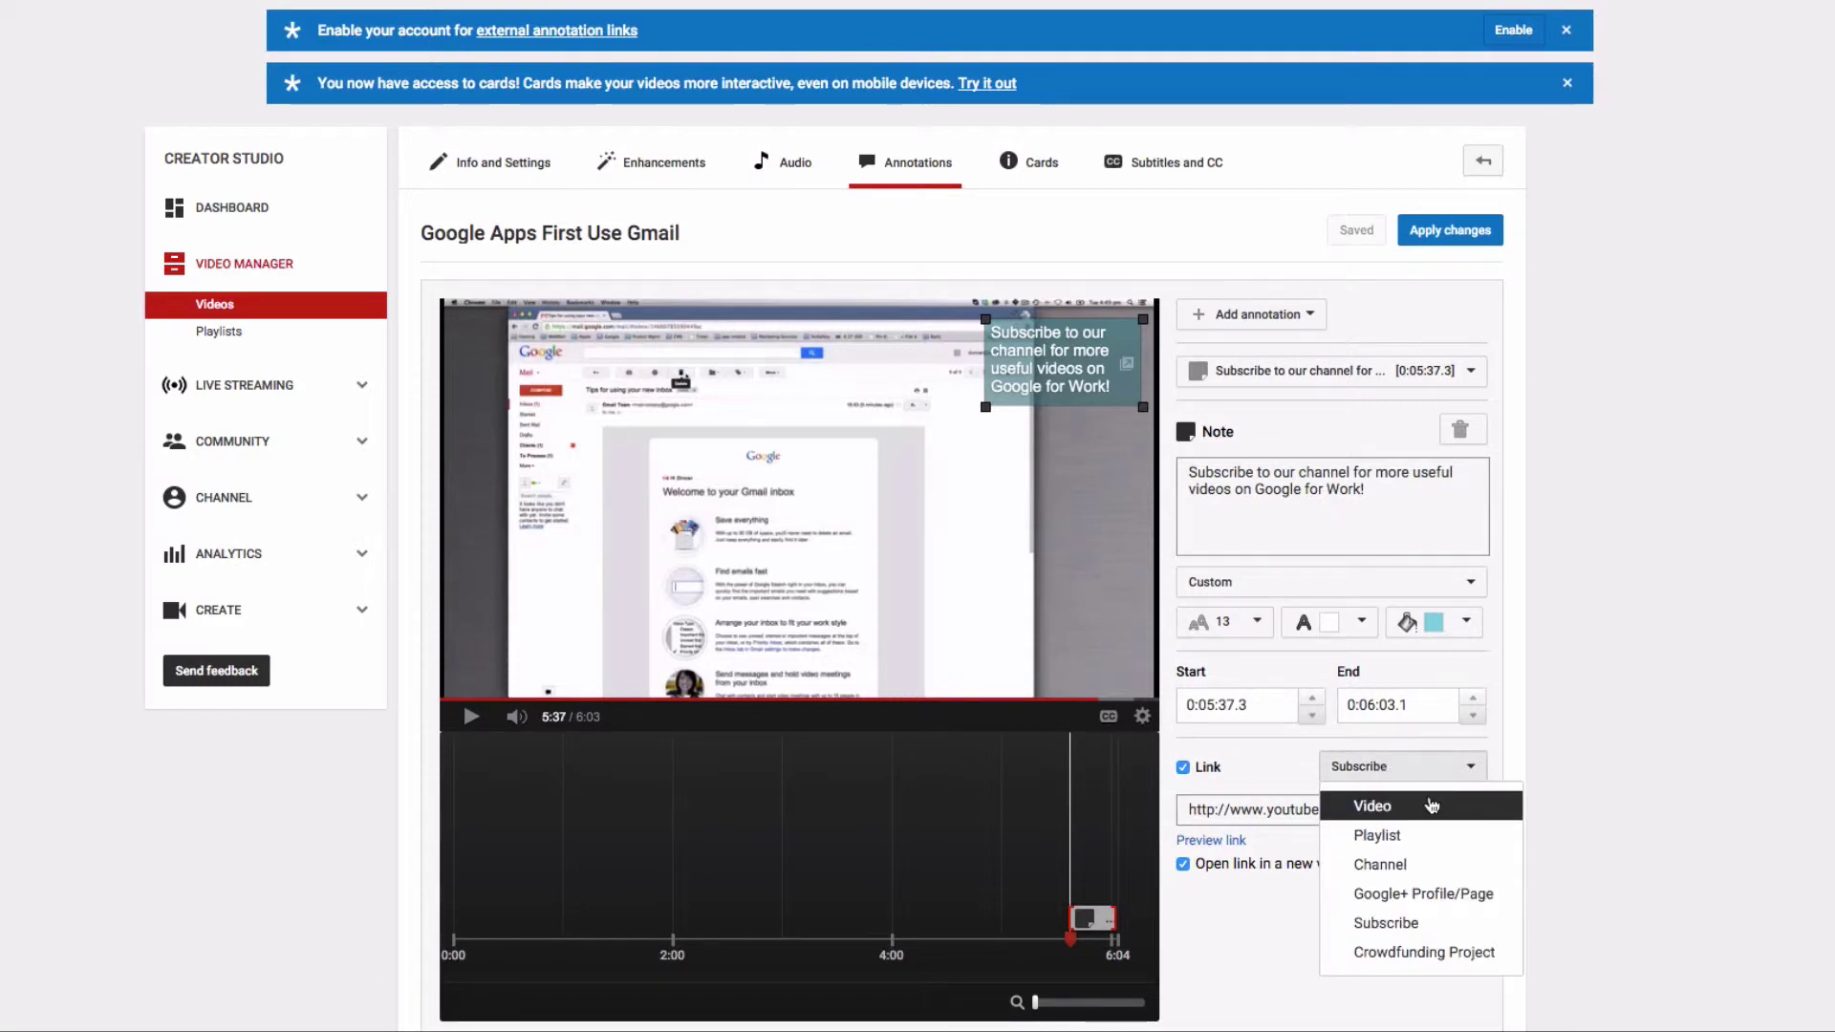
left_click(1611, 770)
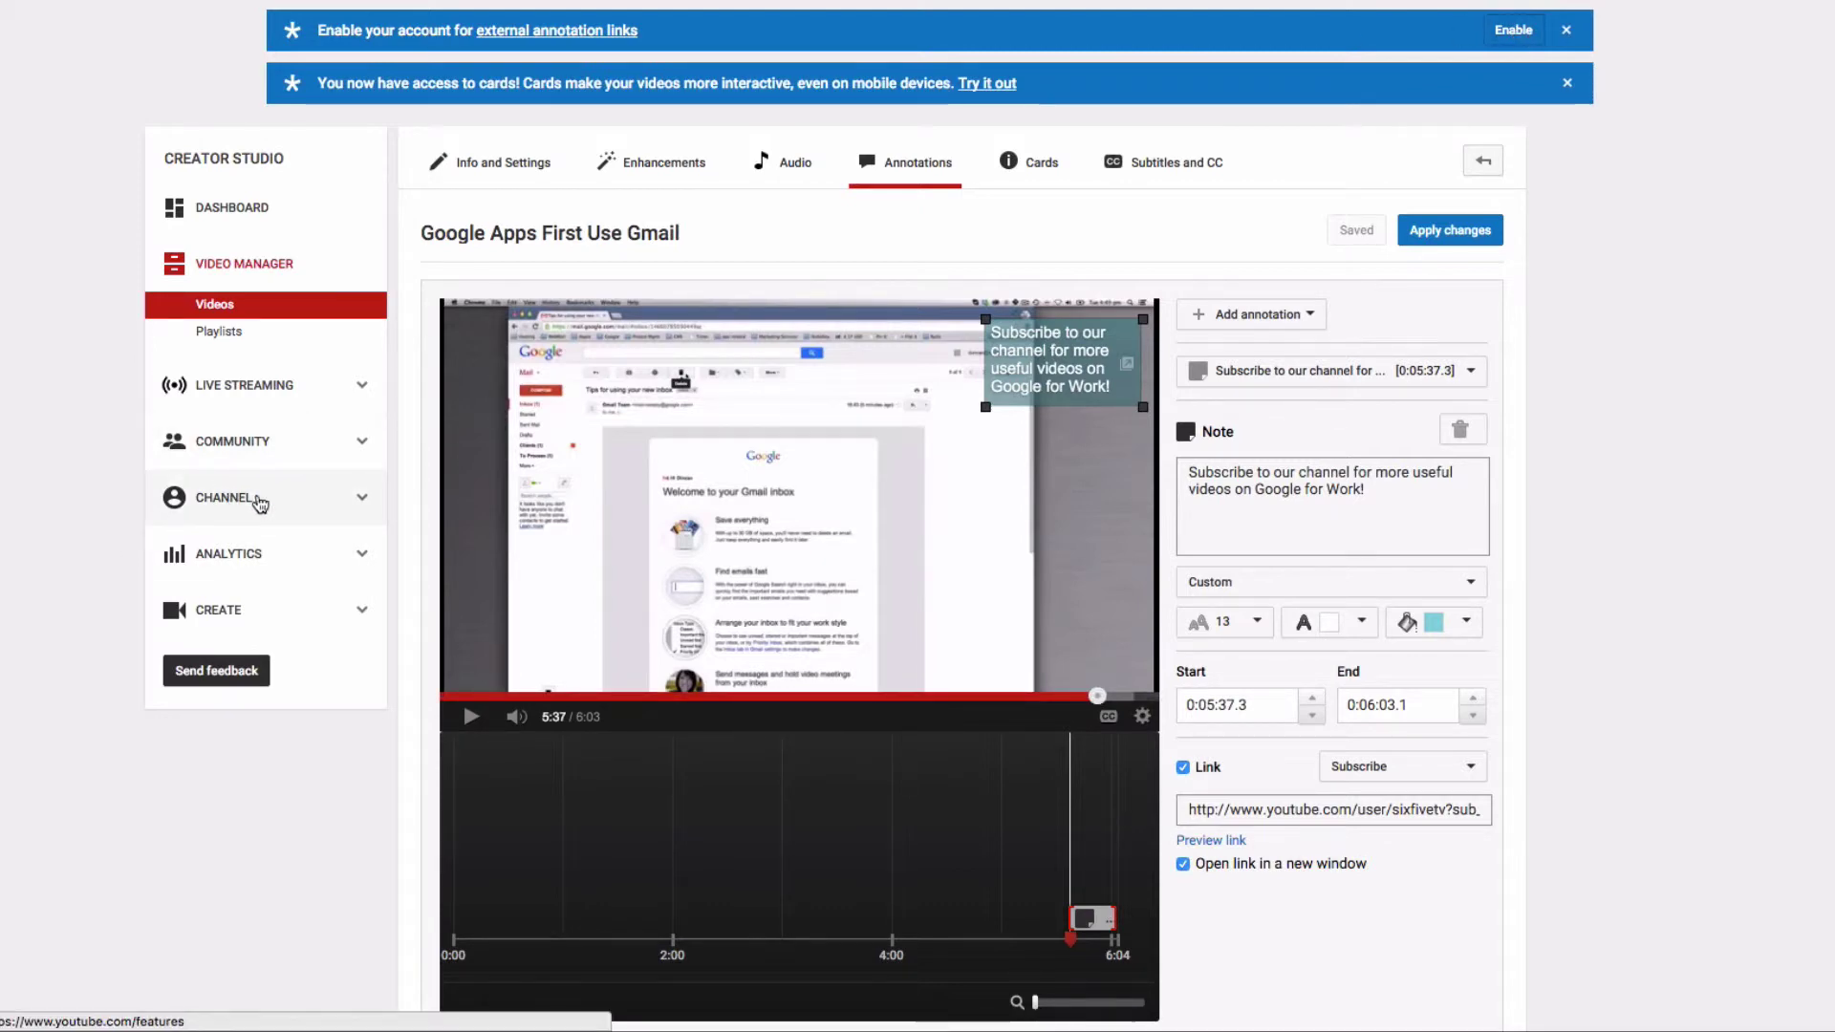
left_click(367, 503)
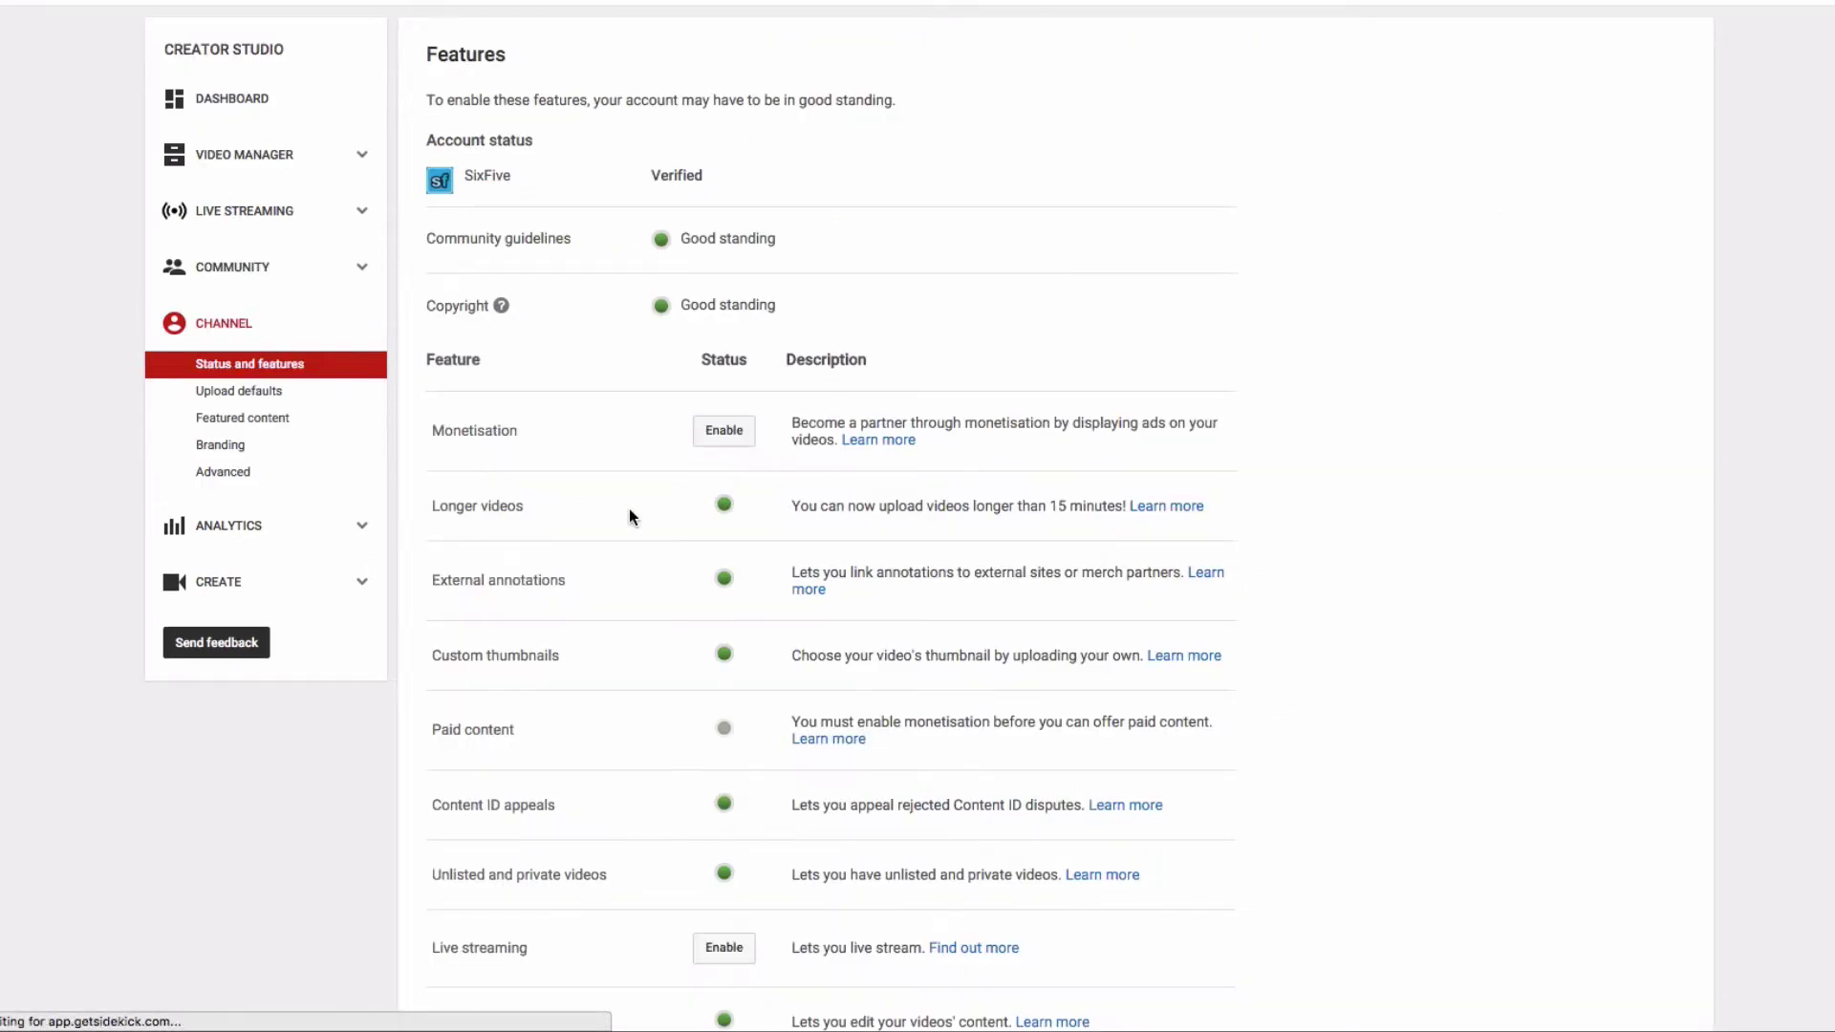
scroll(621, 515, "down", 1)
left_click_drag(430, 531, 570, 533)
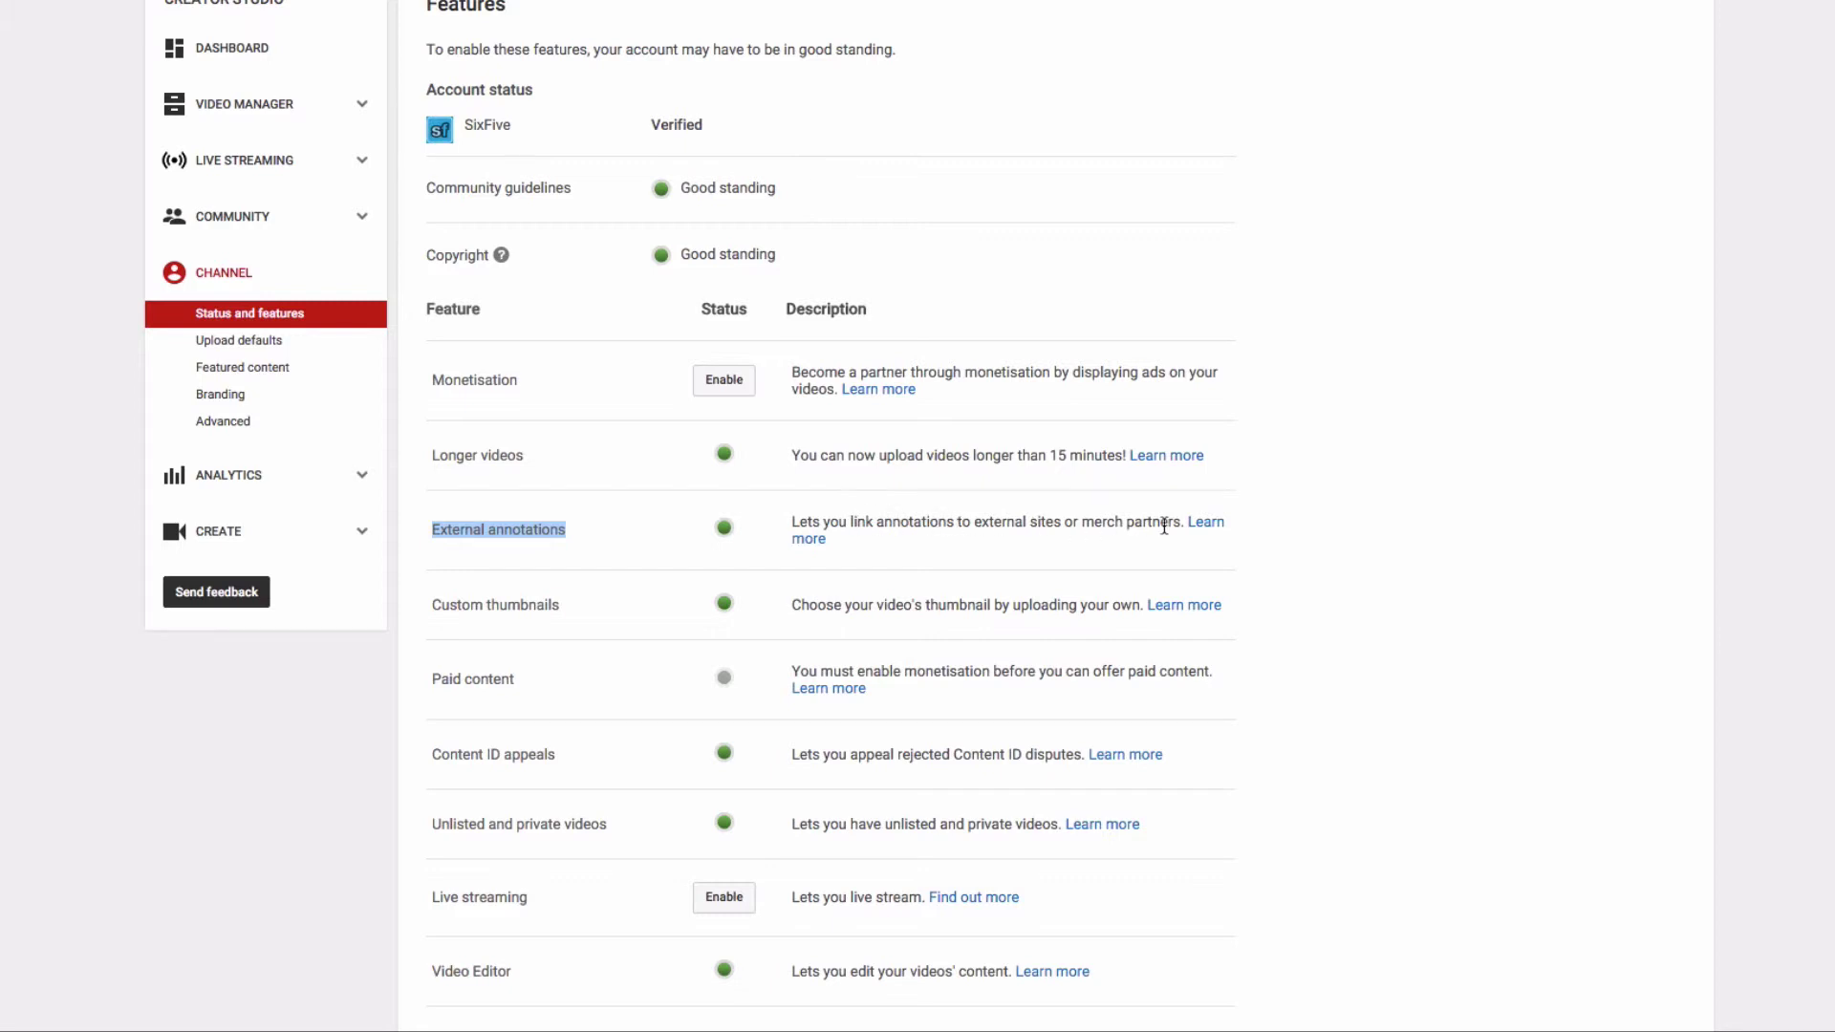
left_click(1125, 525)
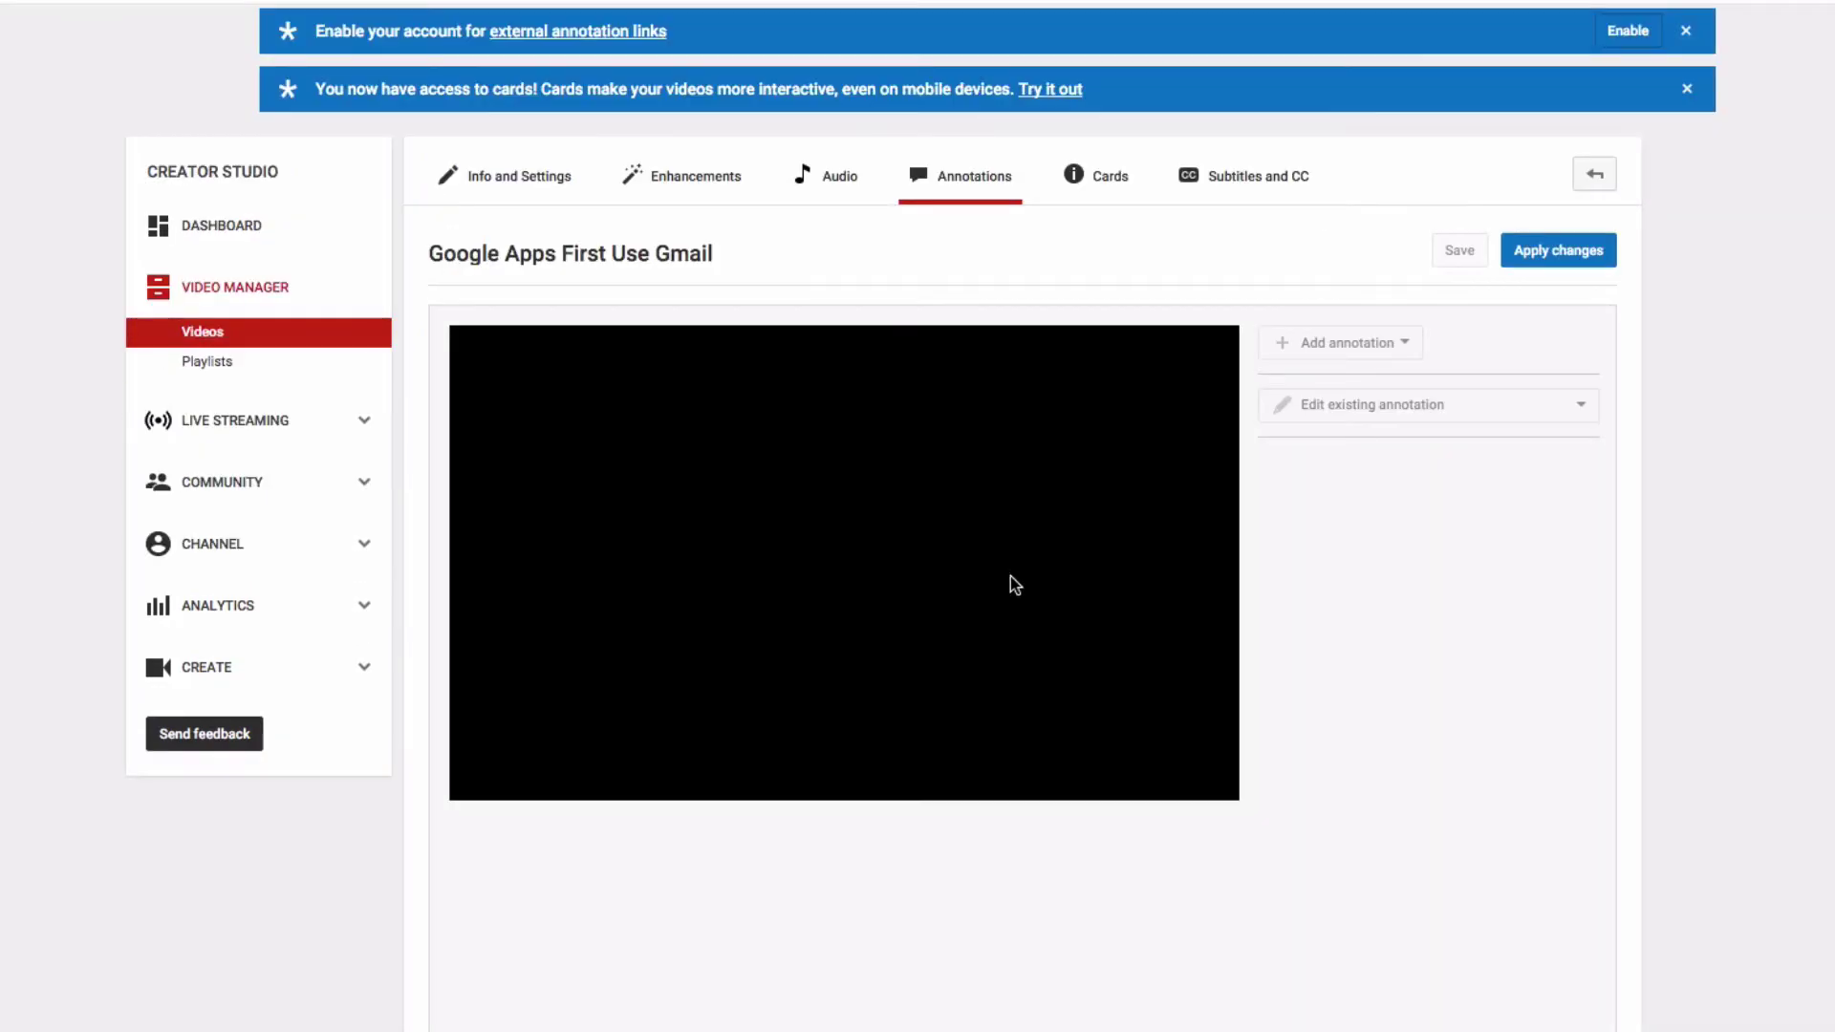
- Enable external annotation links for the account and accept the external links terms and conditions
left_click(1628, 32)
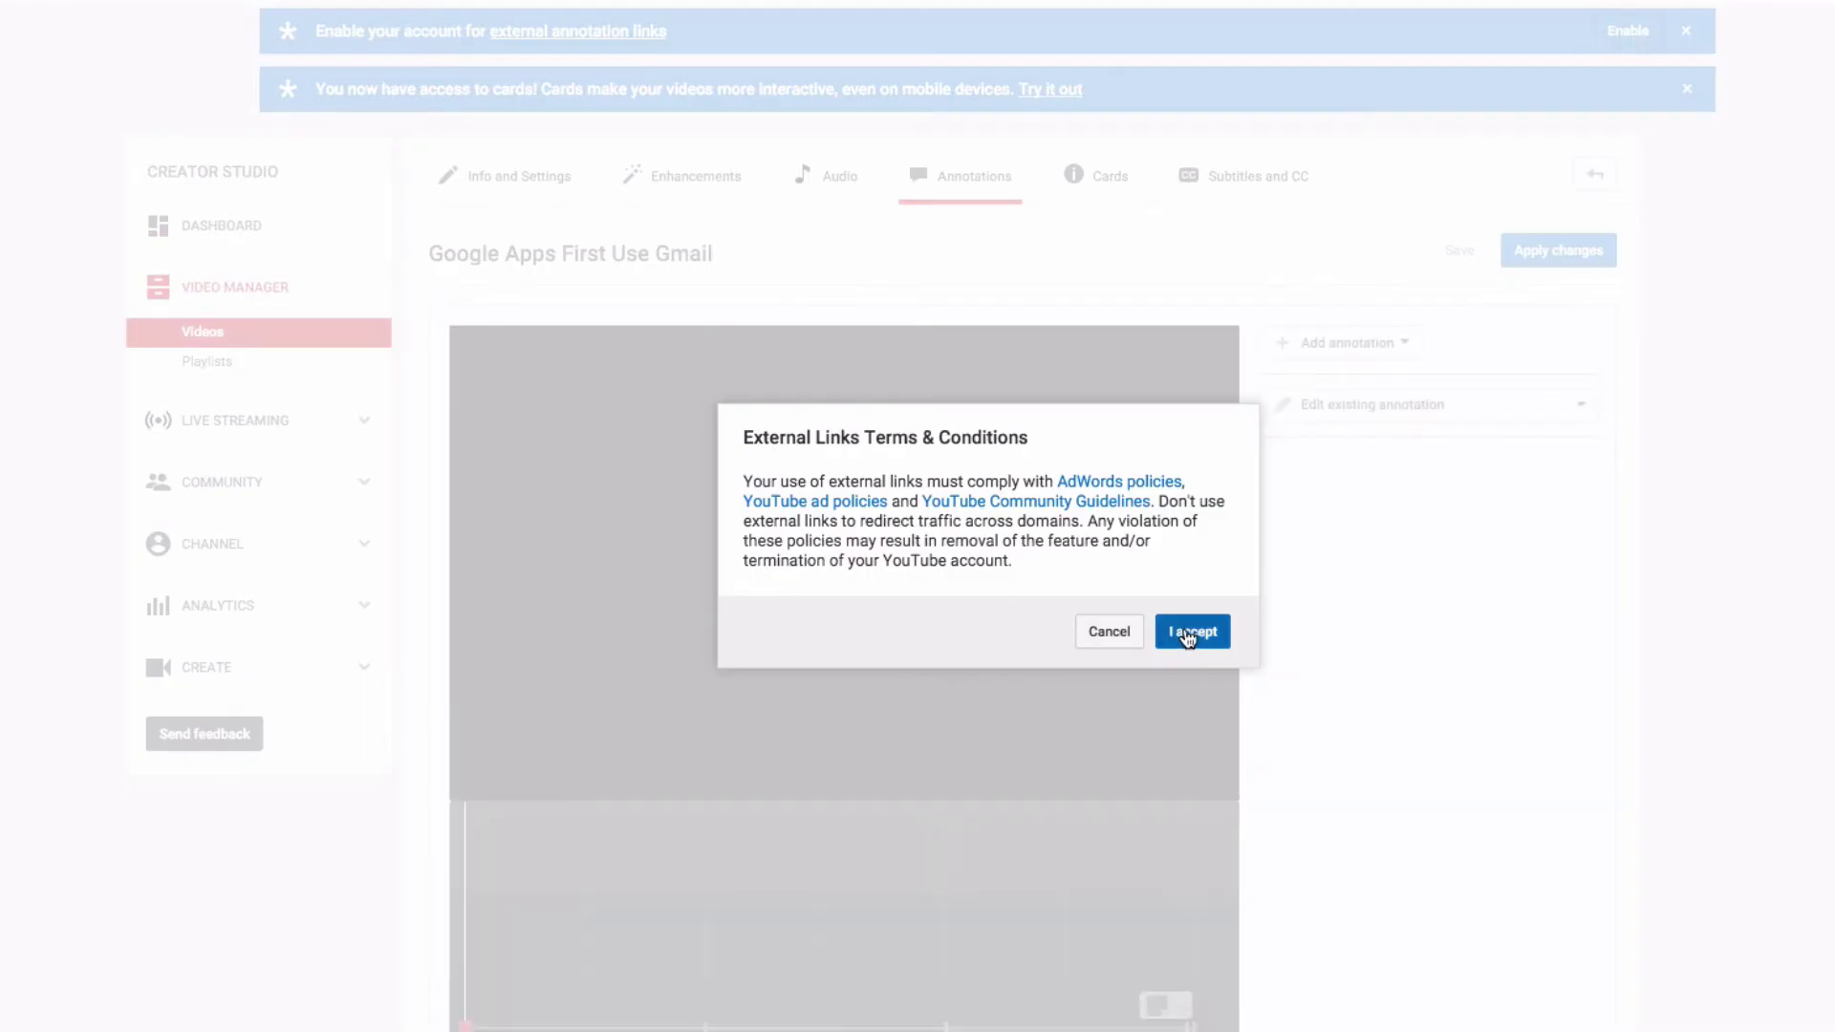
left_click(1189, 638)
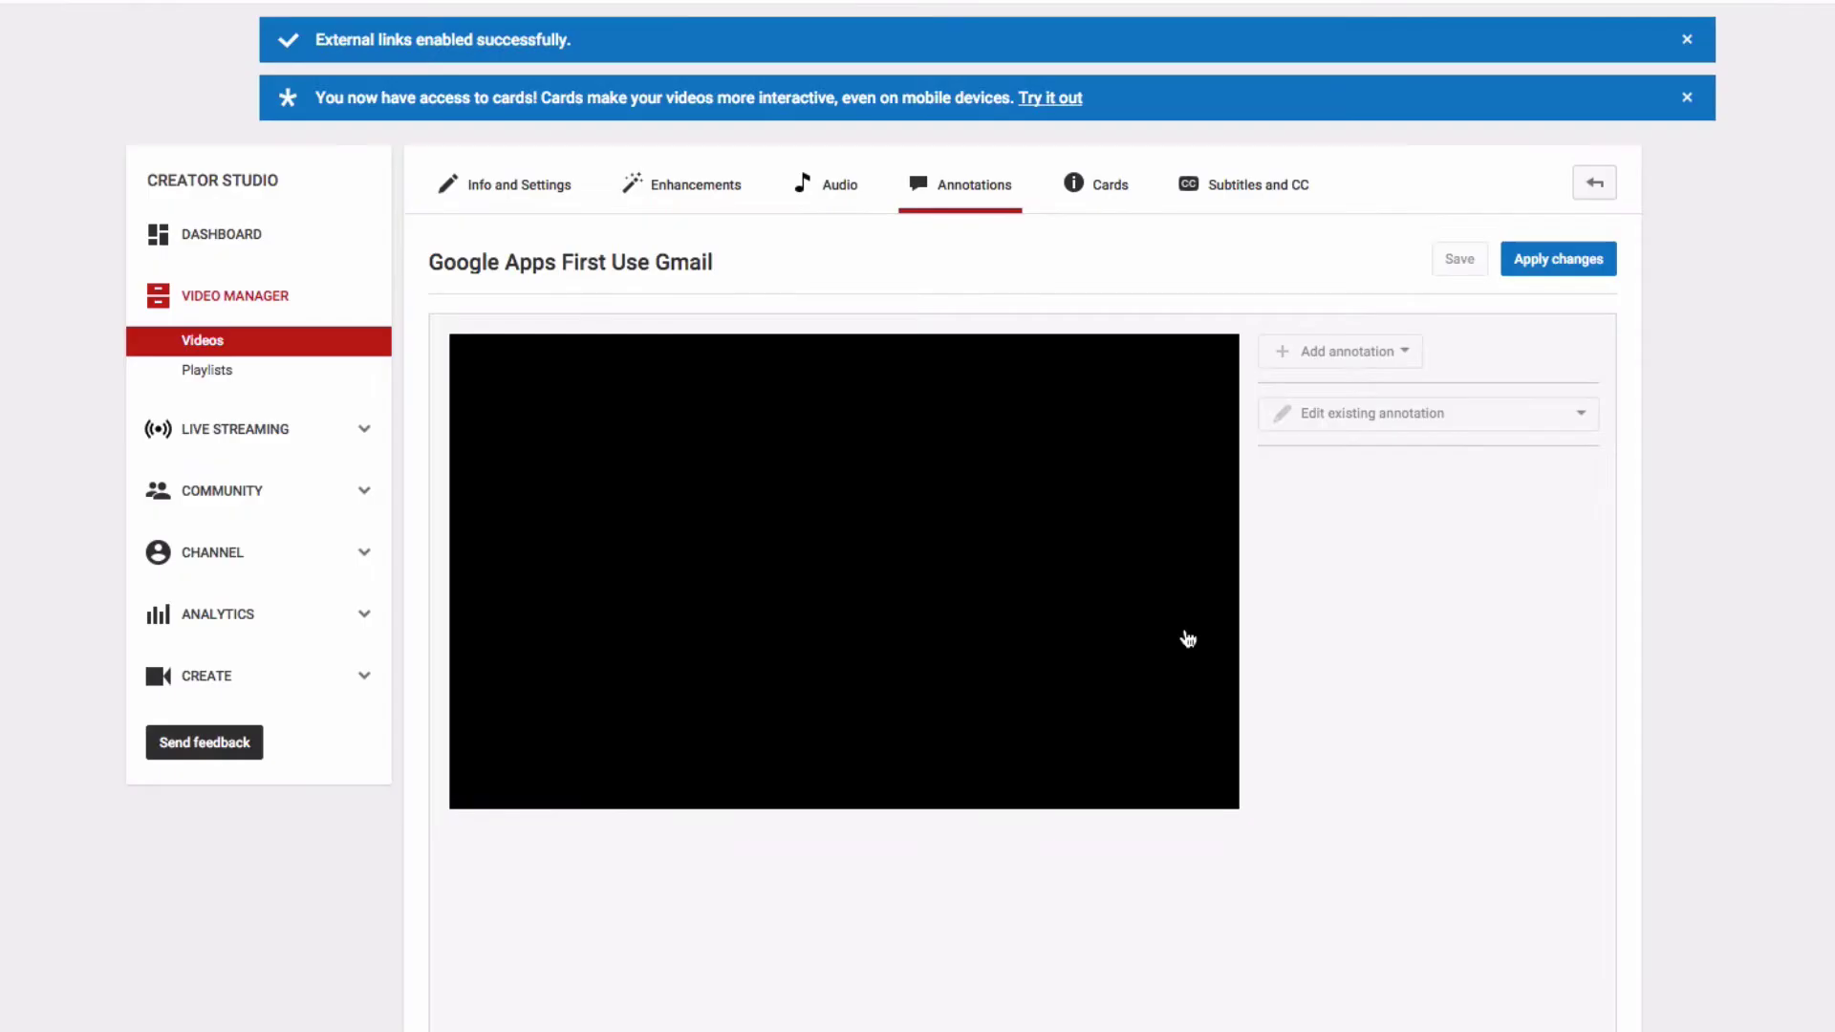
- Select the subscribe note near the Gmail video's end and review its link types, including Associated Website and Merch
scroll(1791, 552, "down", 2)
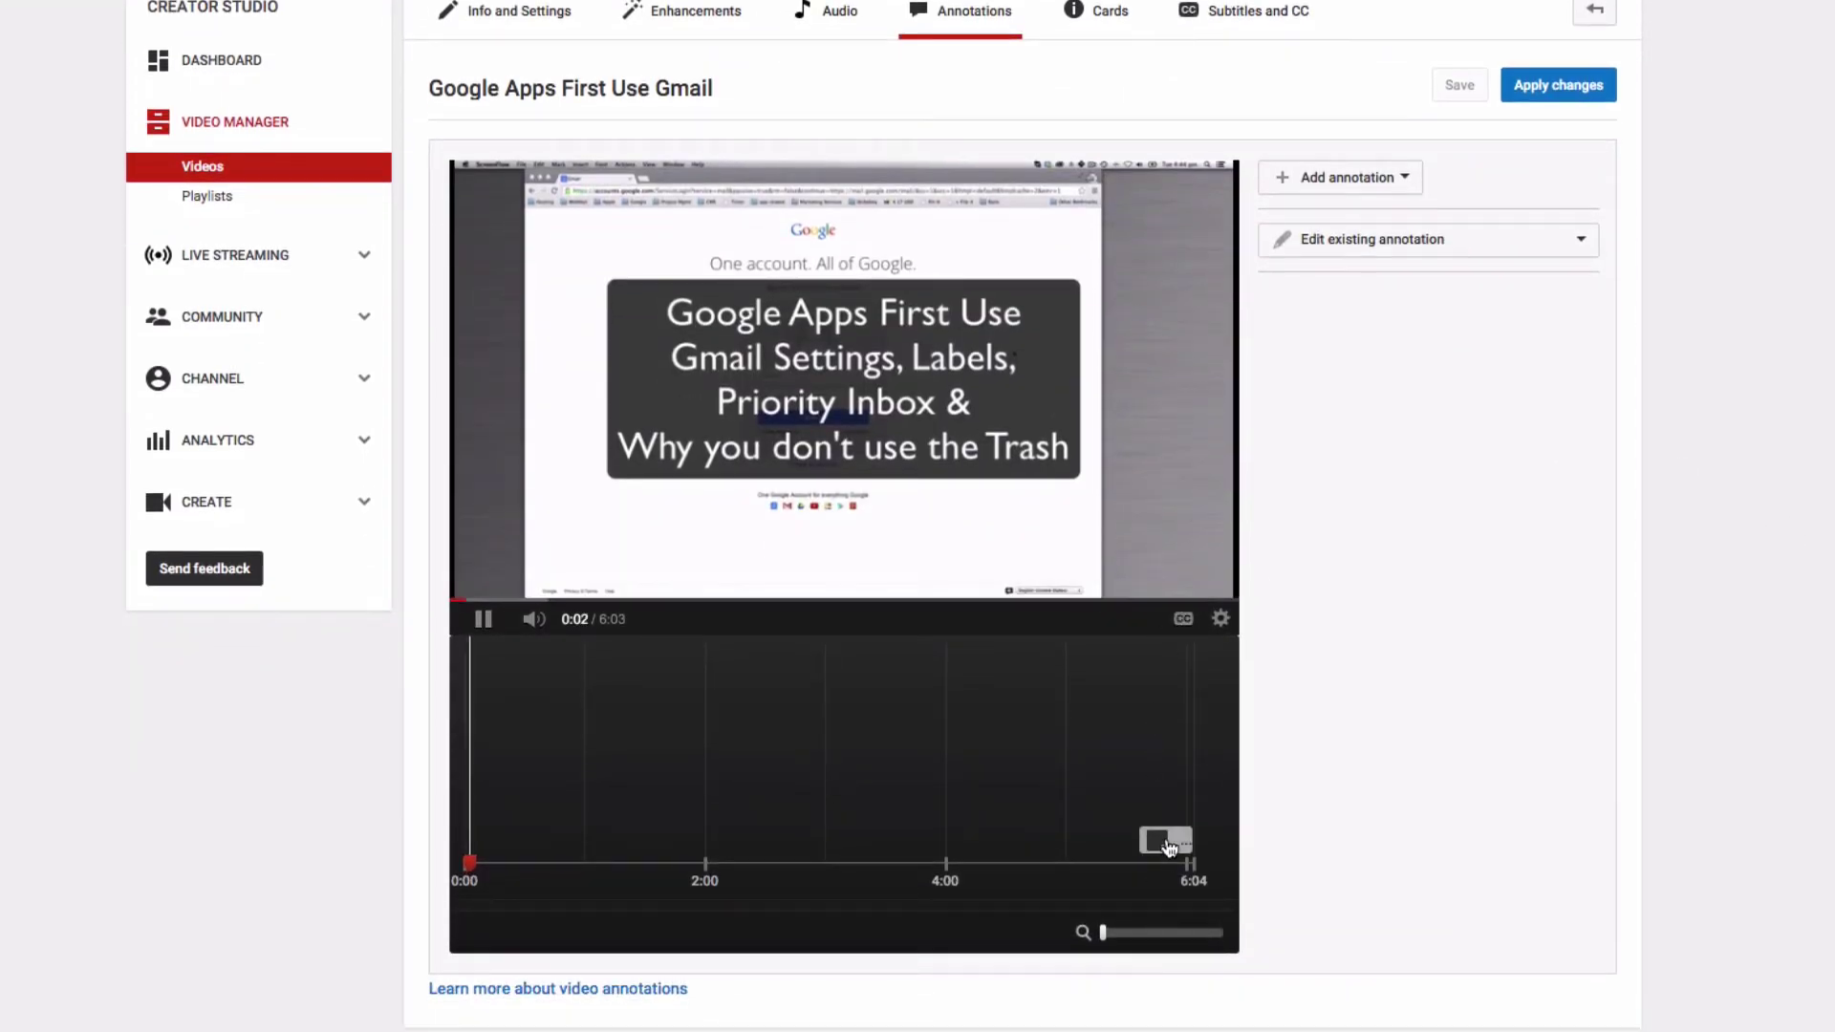
left_click(1162, 869)
left_click(1482, 673)
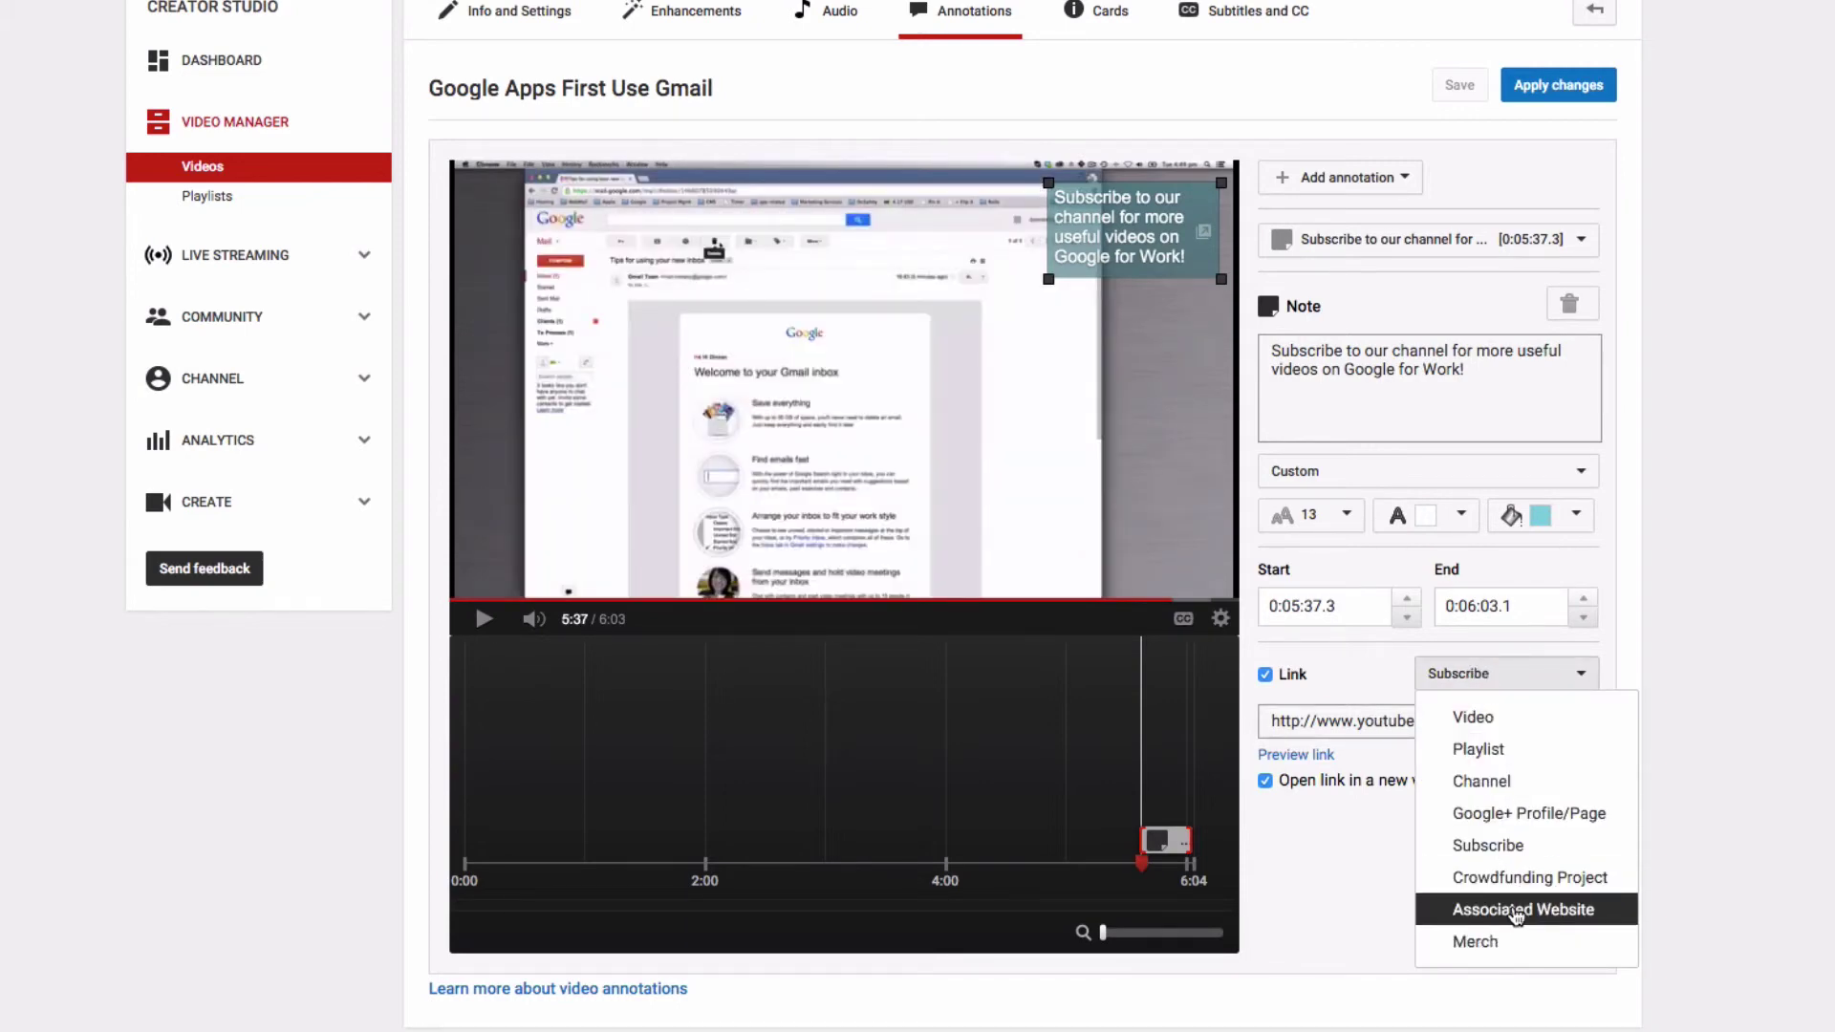
left_click(1649, 820)
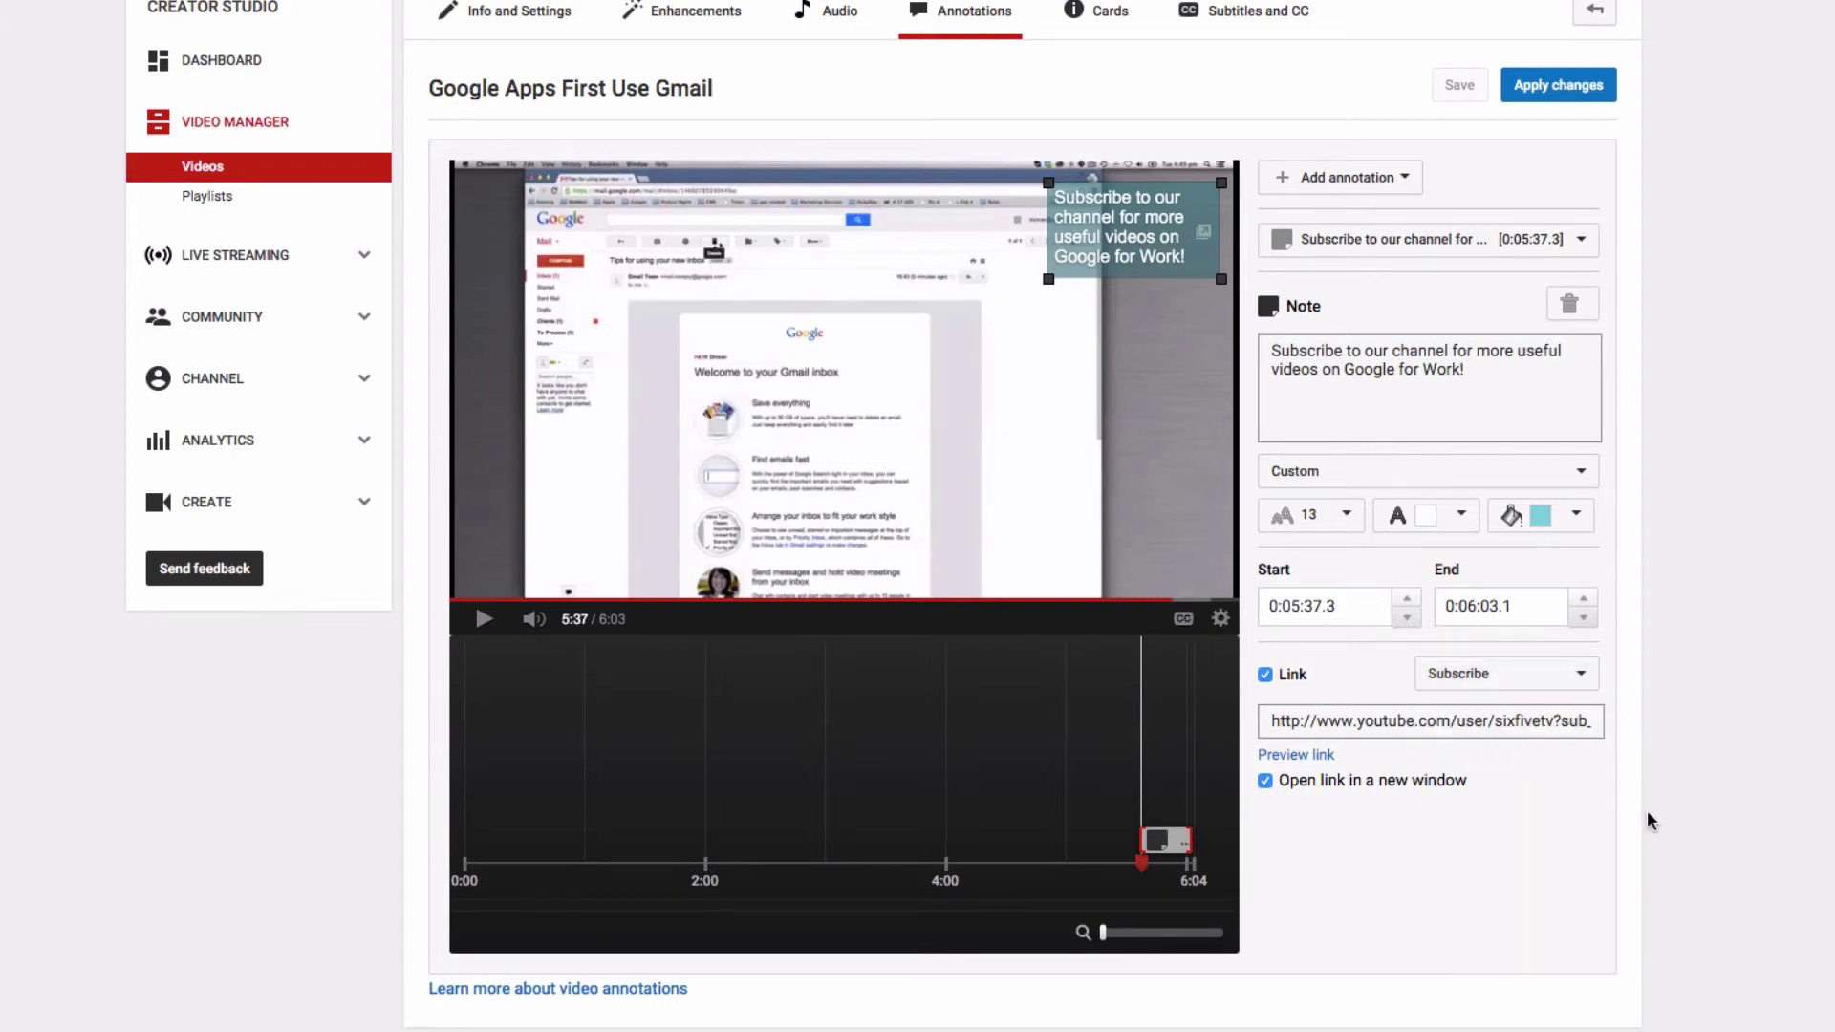
- Play the Gmail video from about 5:45 to preview the subscribe note over its ending
left_click(1190, 599)
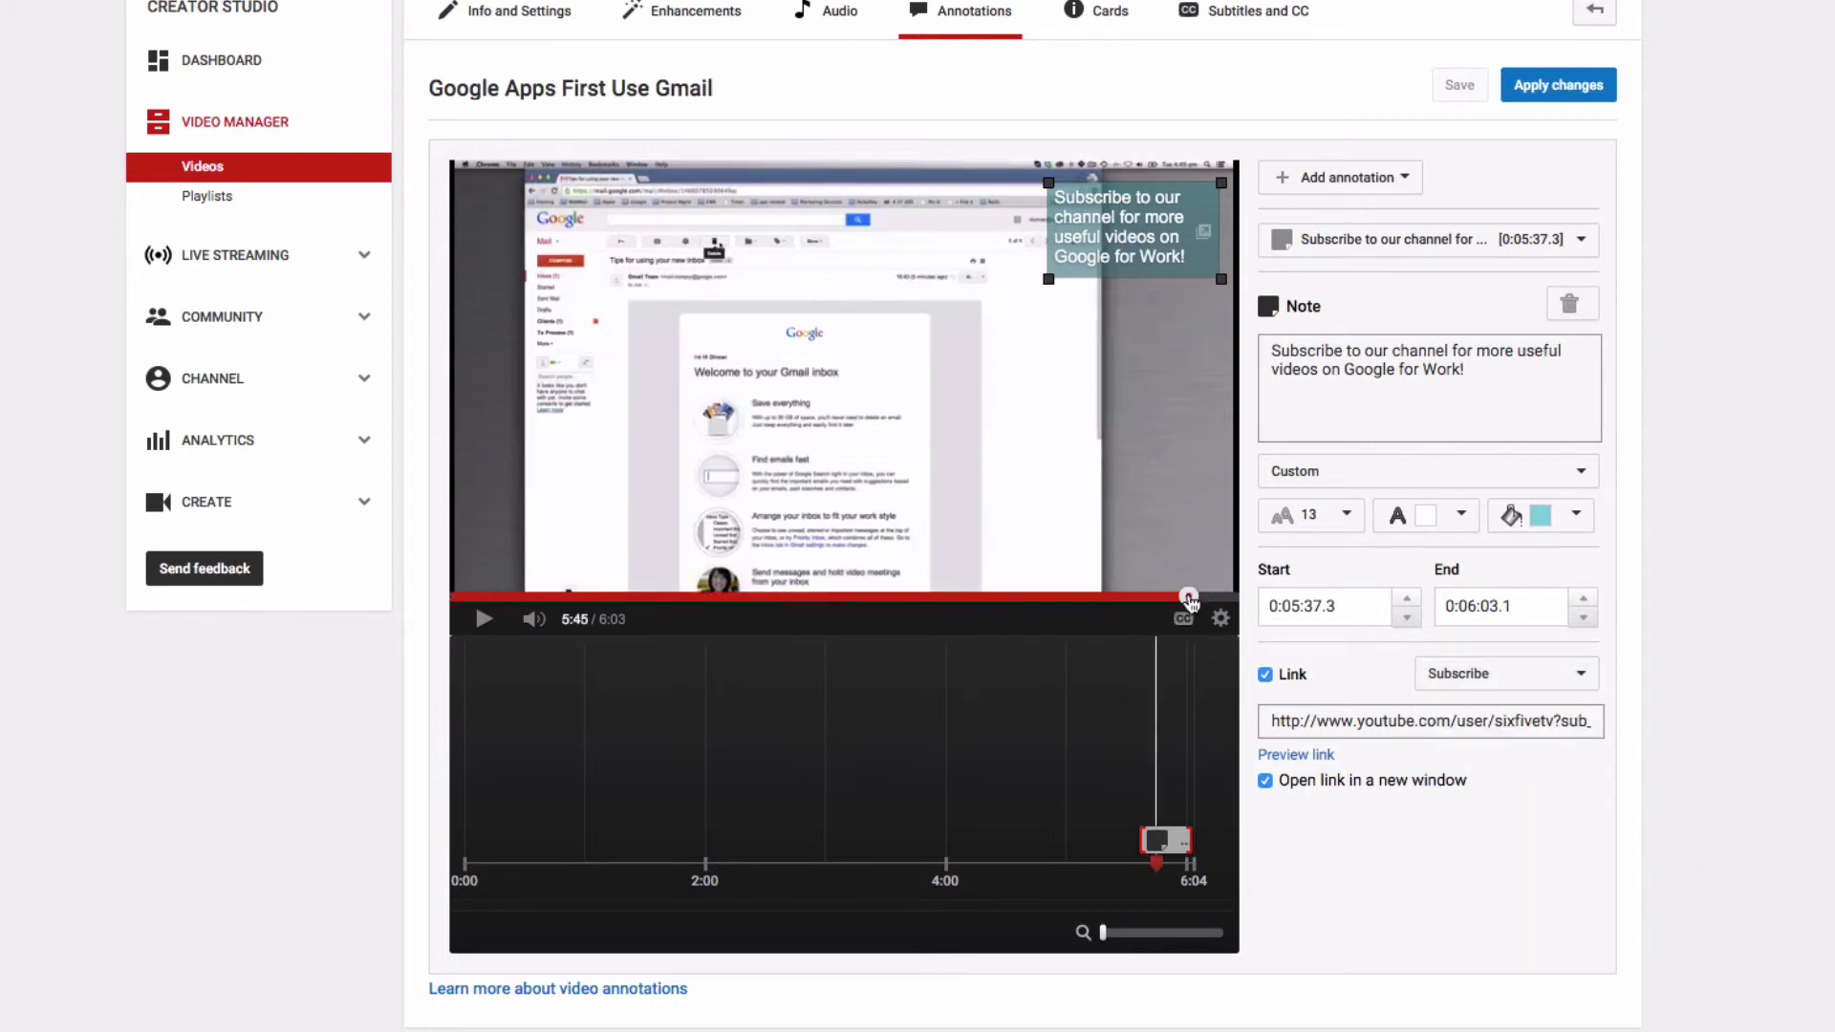
key("space")
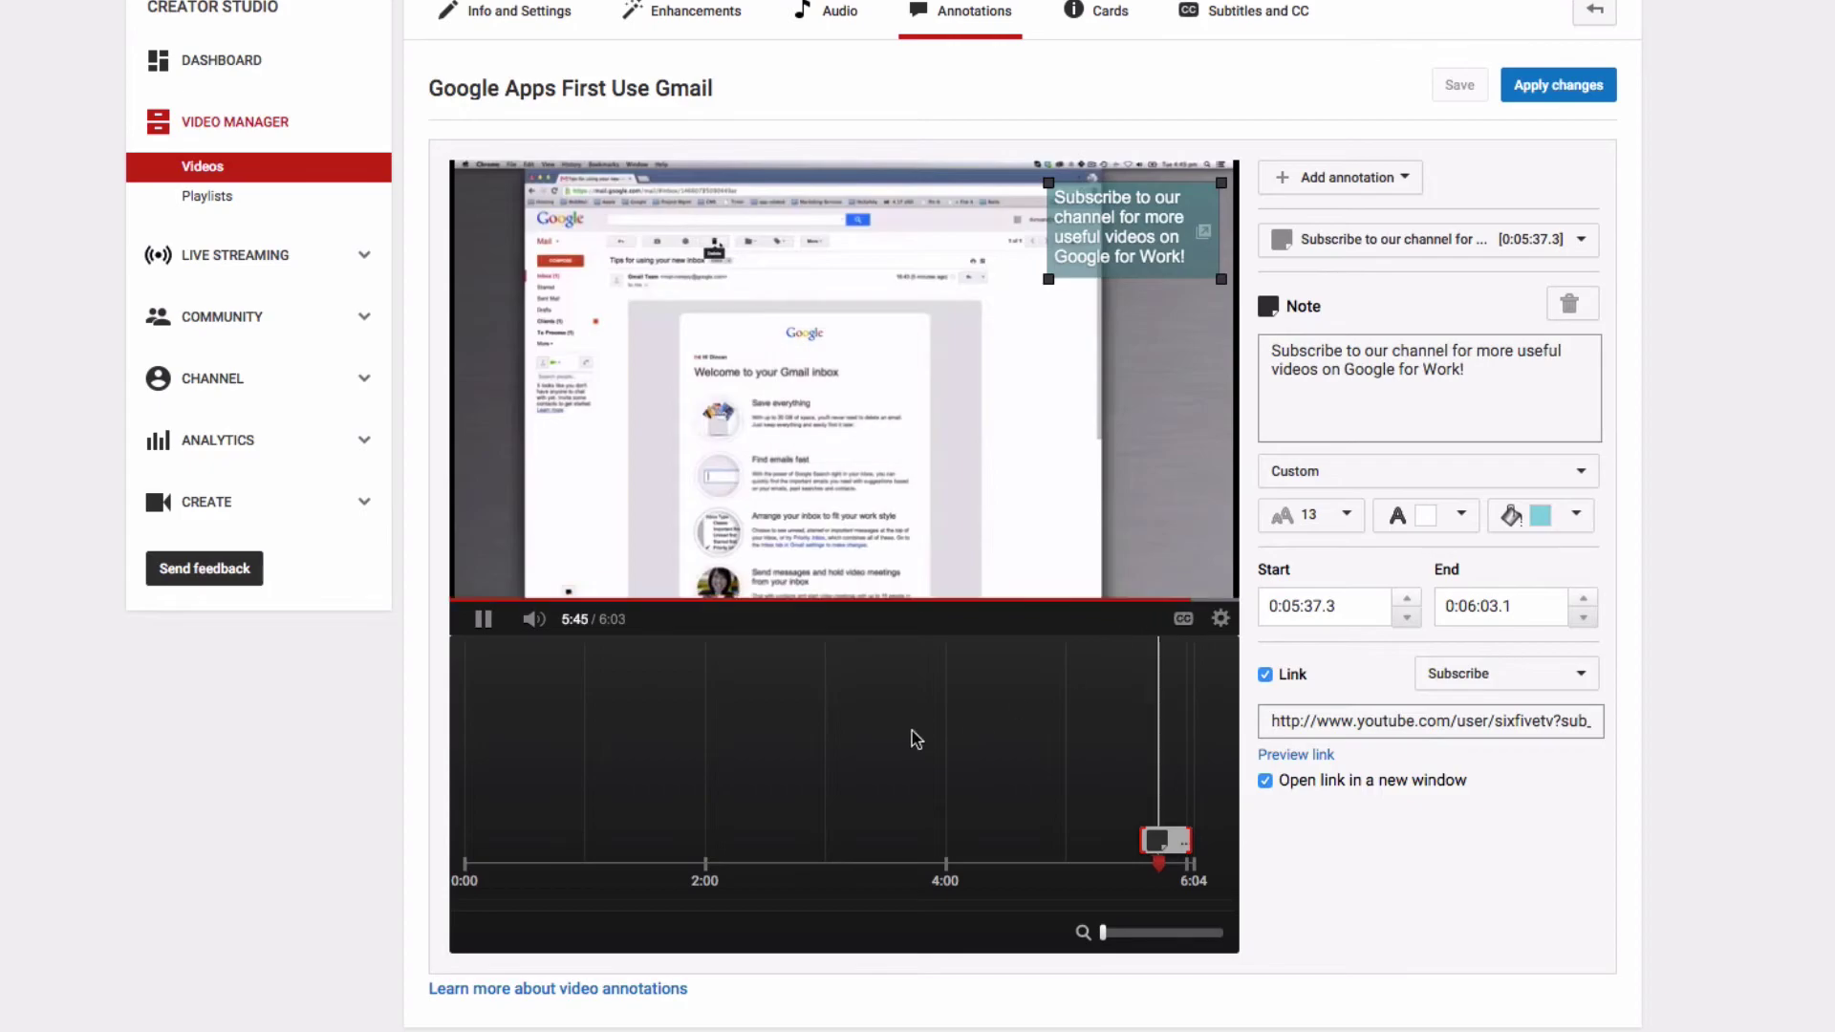
key("space")
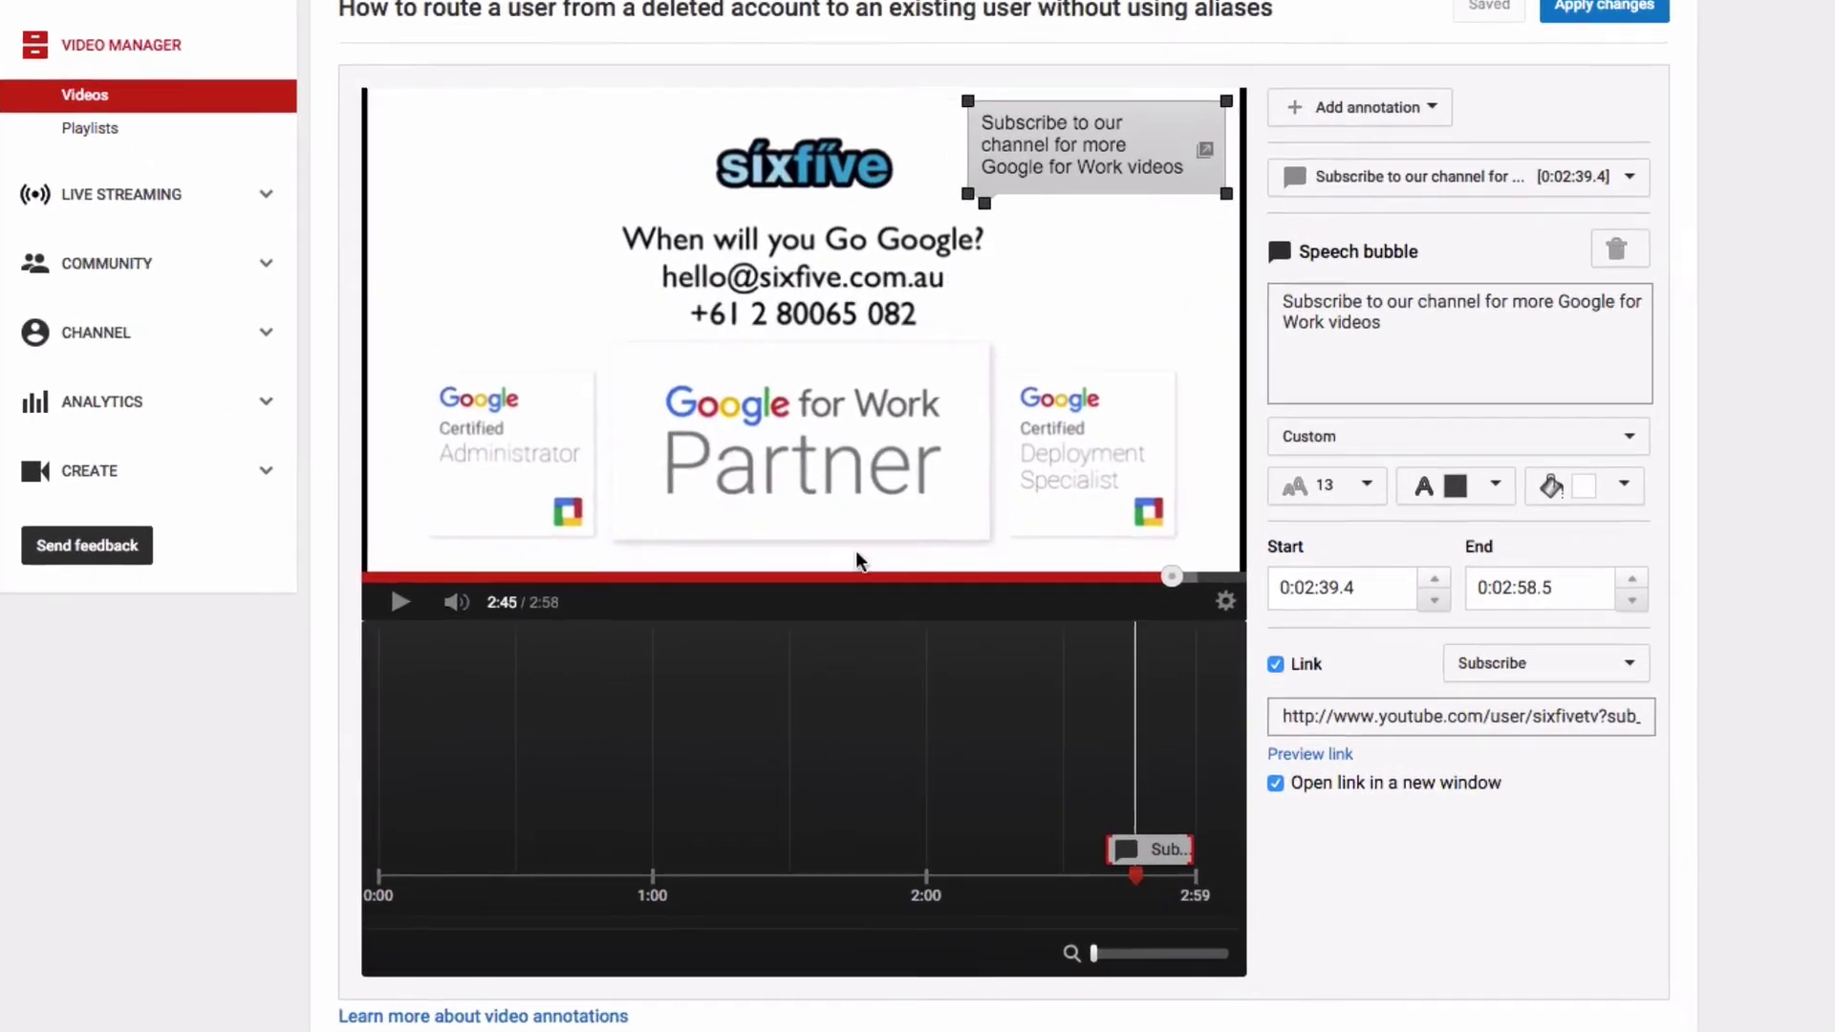
- Add a Spotlight annotation to the routing video's closing screen and fit its frame around the Google for Work Partner badge
left_click(1441, 97)
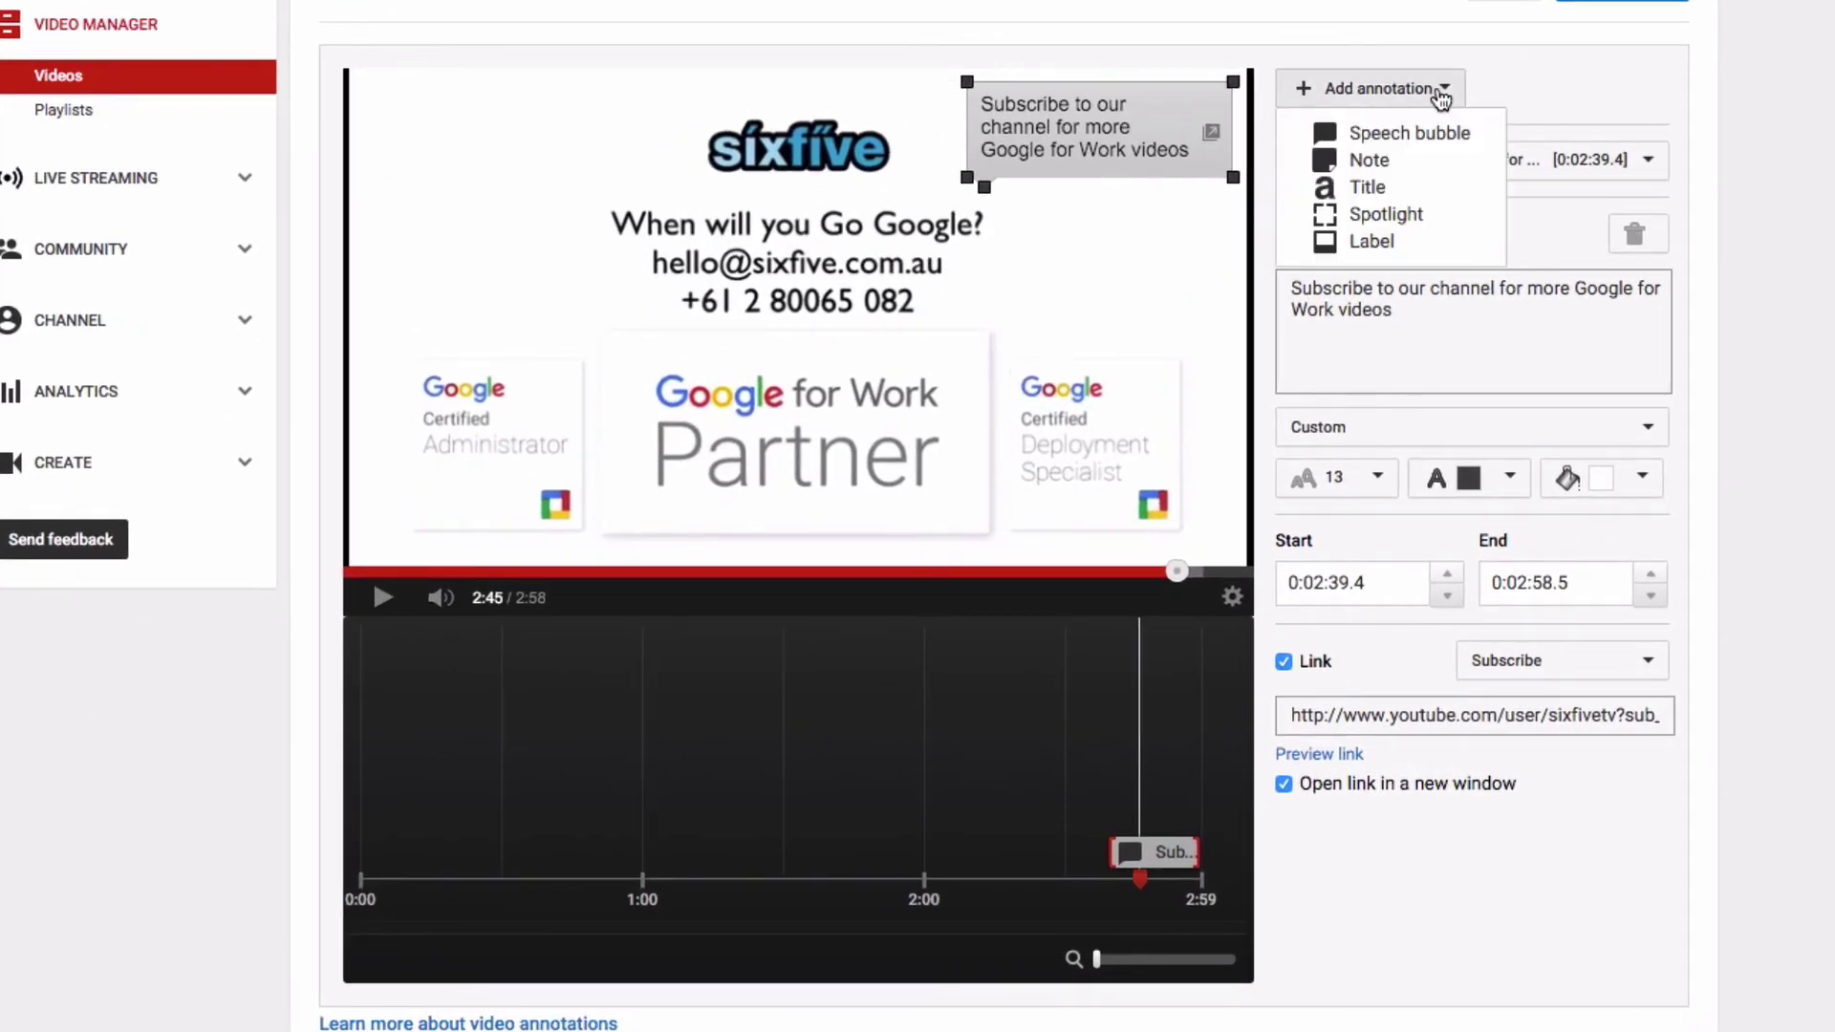
left_click(1384, 214)
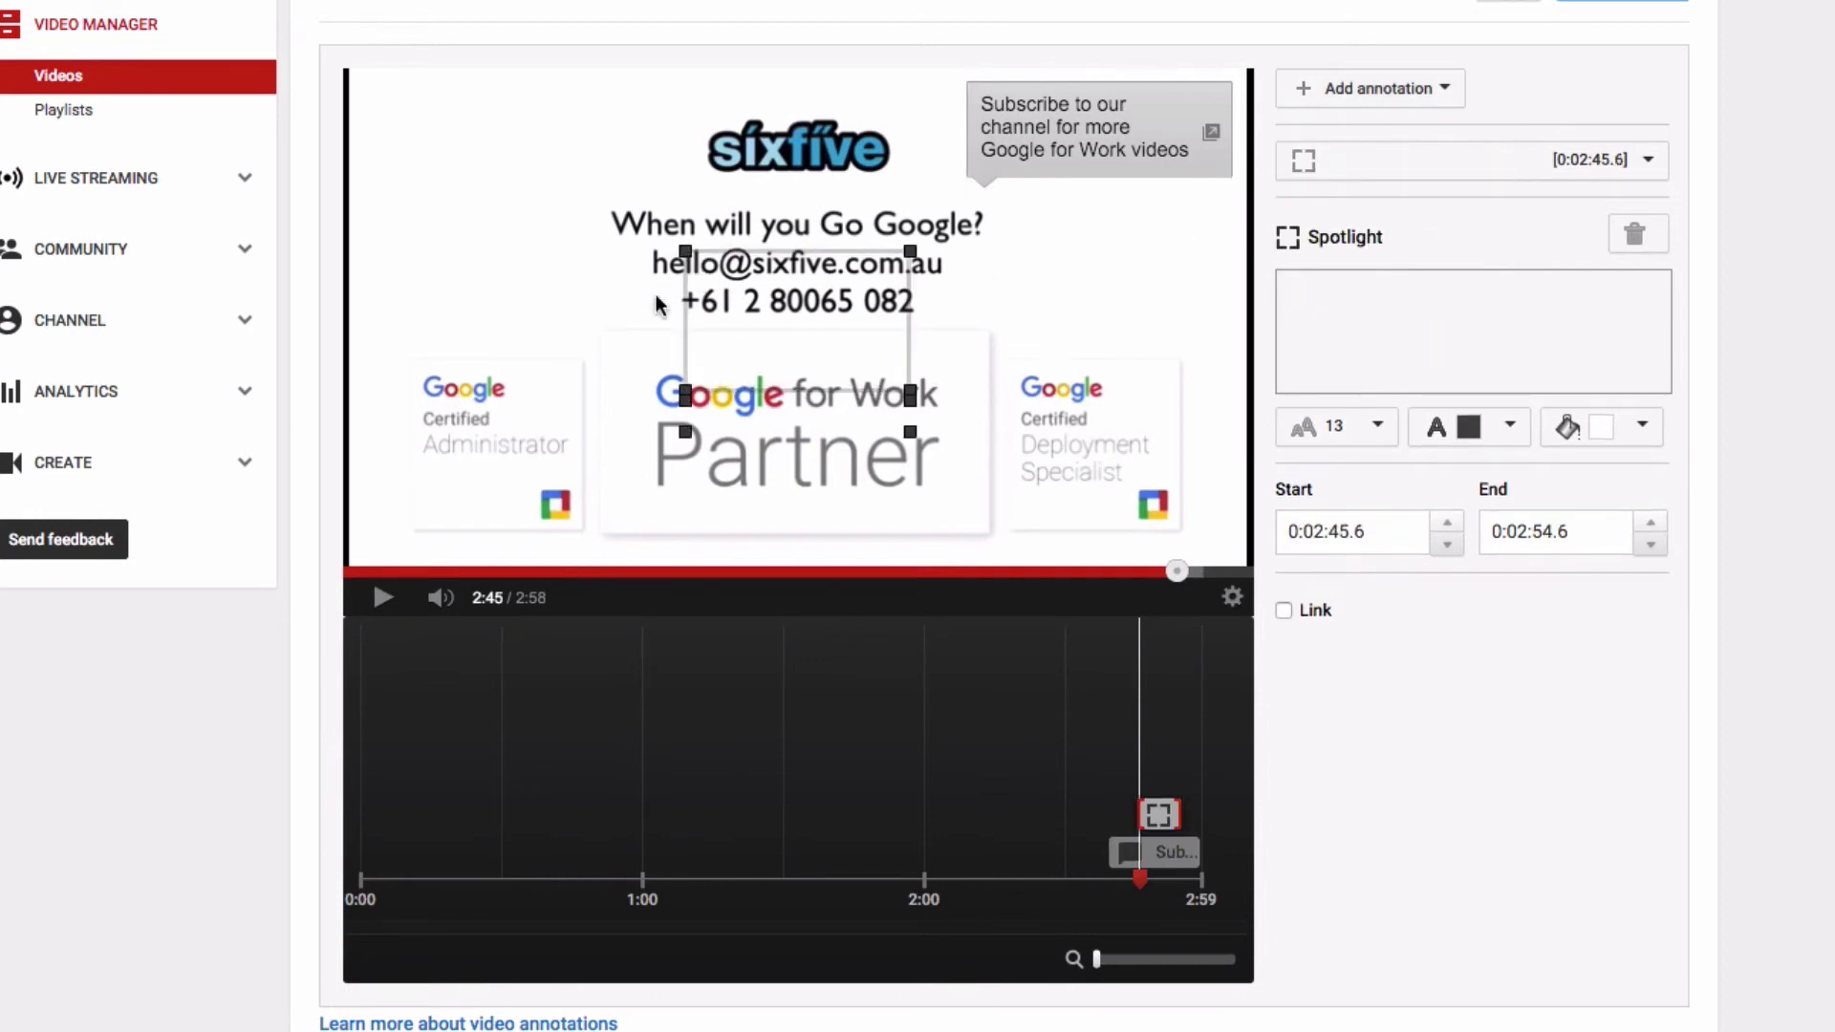
left_click_drag(684, 247, 587, 364)
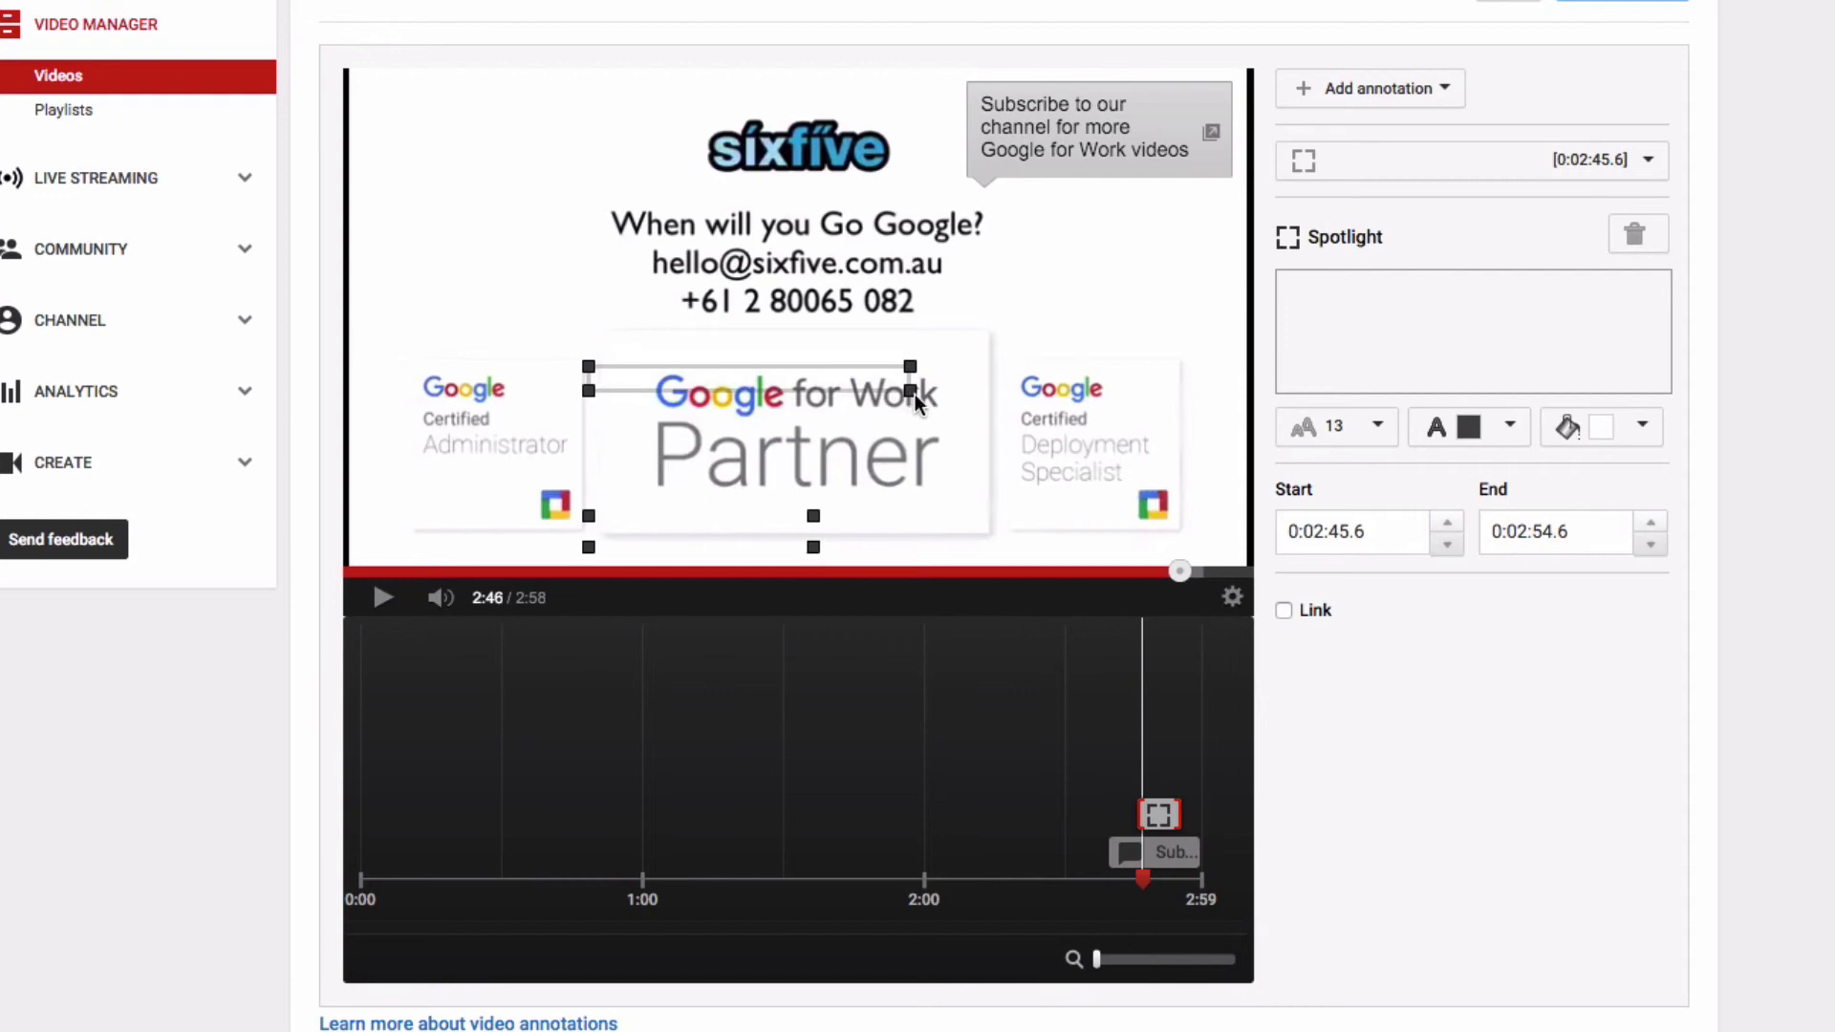